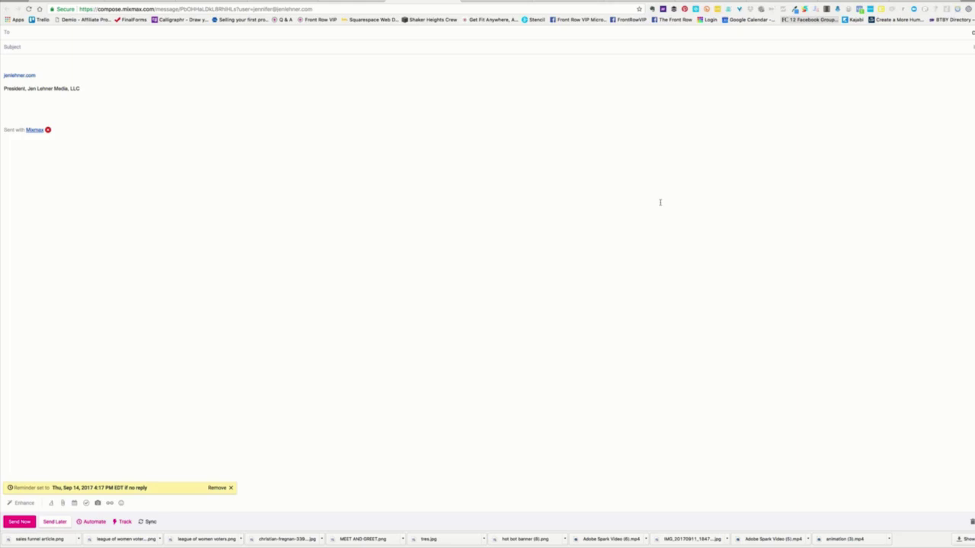
- Open Google Drive in a new tab and download the Drive for Mac installer, agreeing to the terms
key(super+t)
text(google)
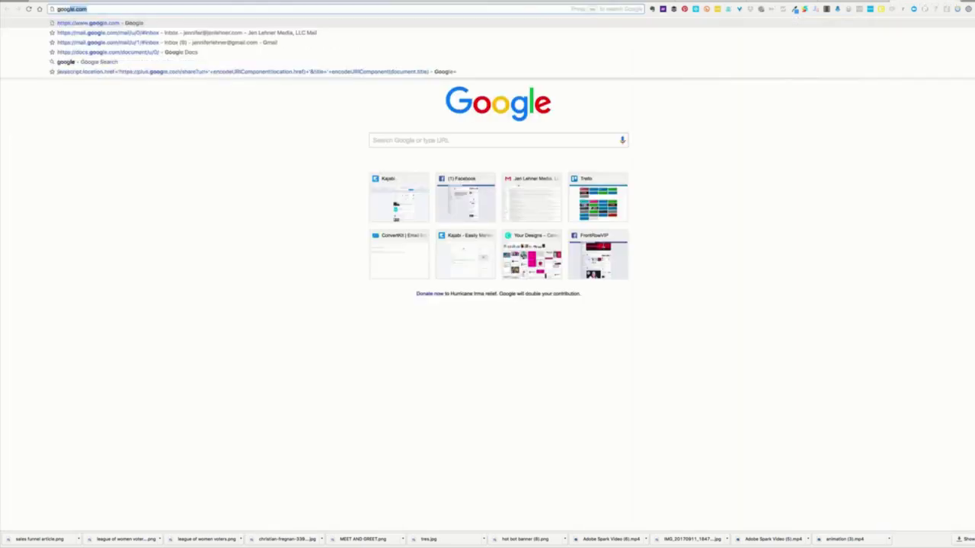
text(dri)
key(Return)
click(916, 37)
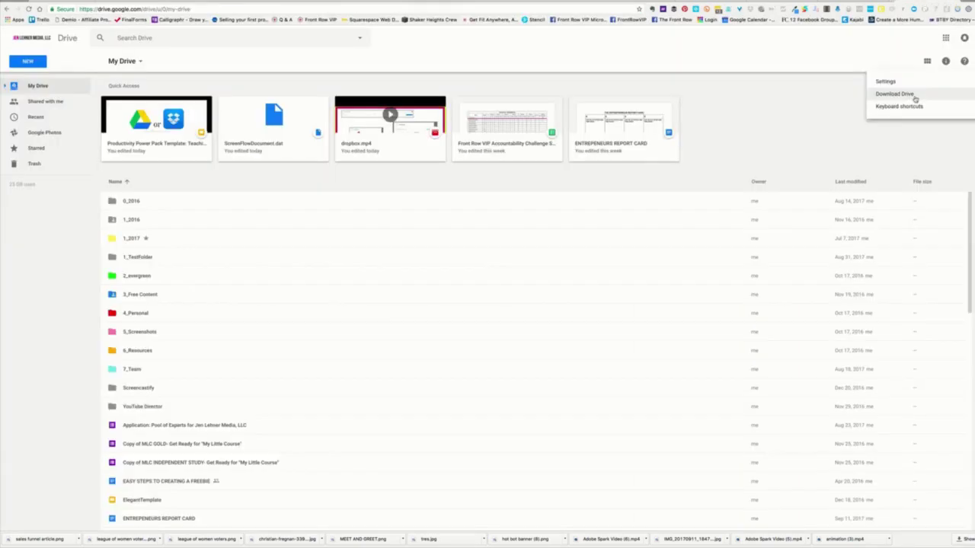
click(914, 101)
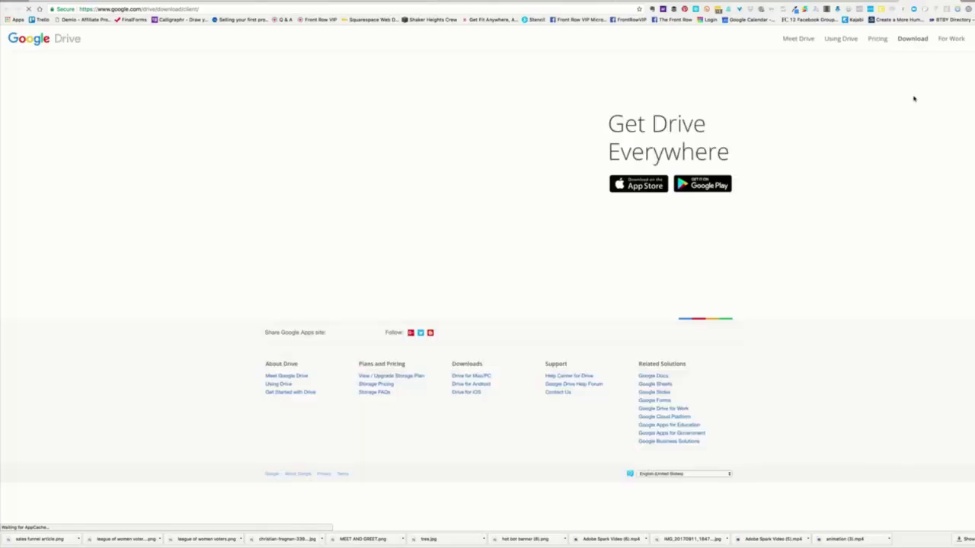
click(754, 225)
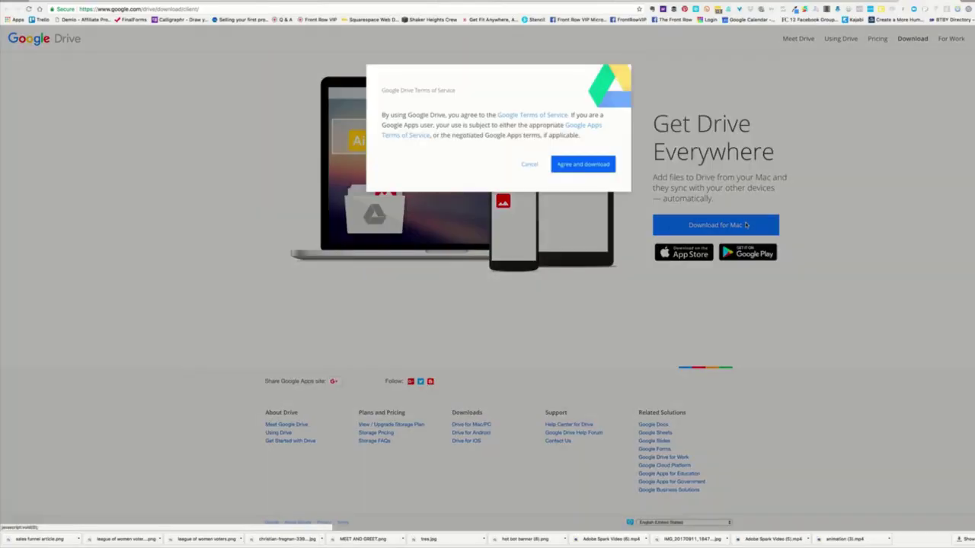
click(584, 165)
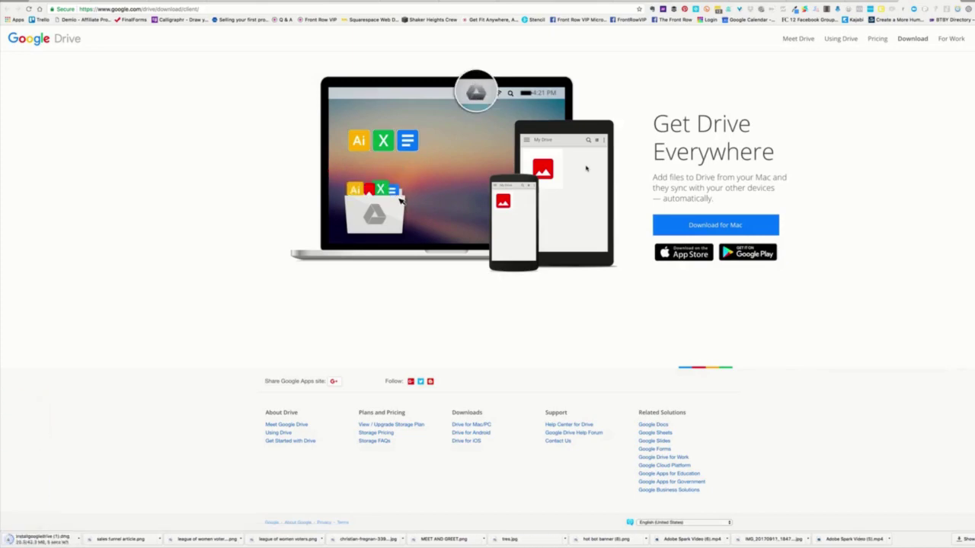
- Browse Finder to Macintosh HD > Users > home folder and drag Google Drive into Favorites
click(133, 533)
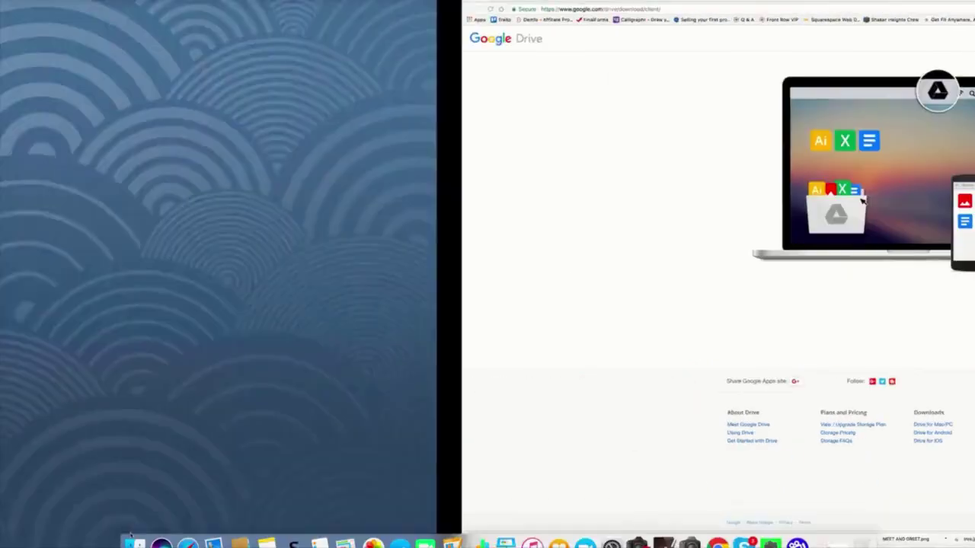
scroll(373, 263, down, 3)
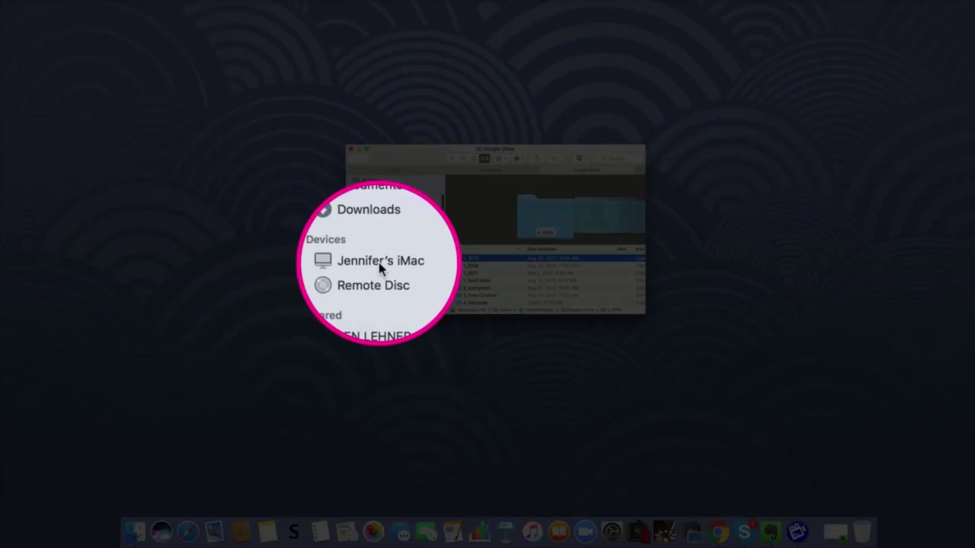
click(380, 264)
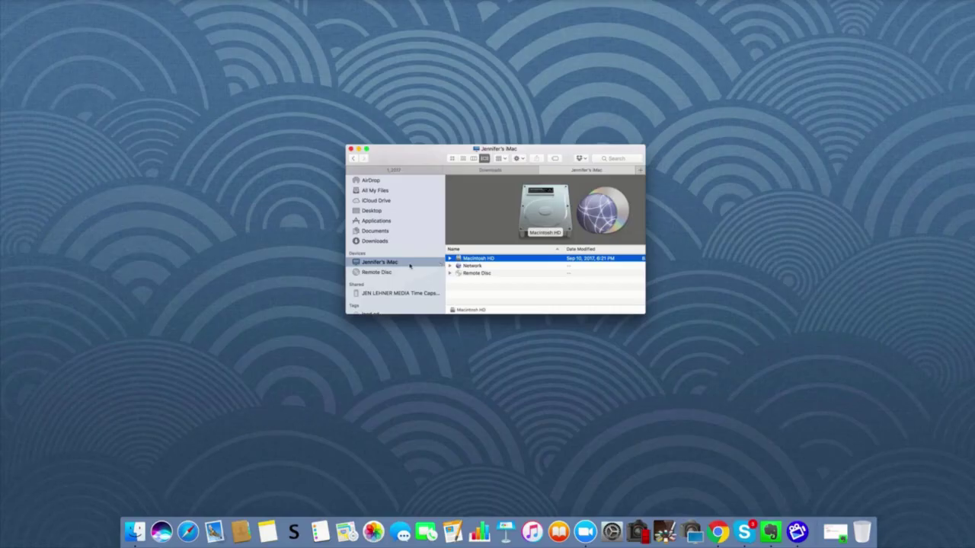
click(473, 260)
click(474, 258)
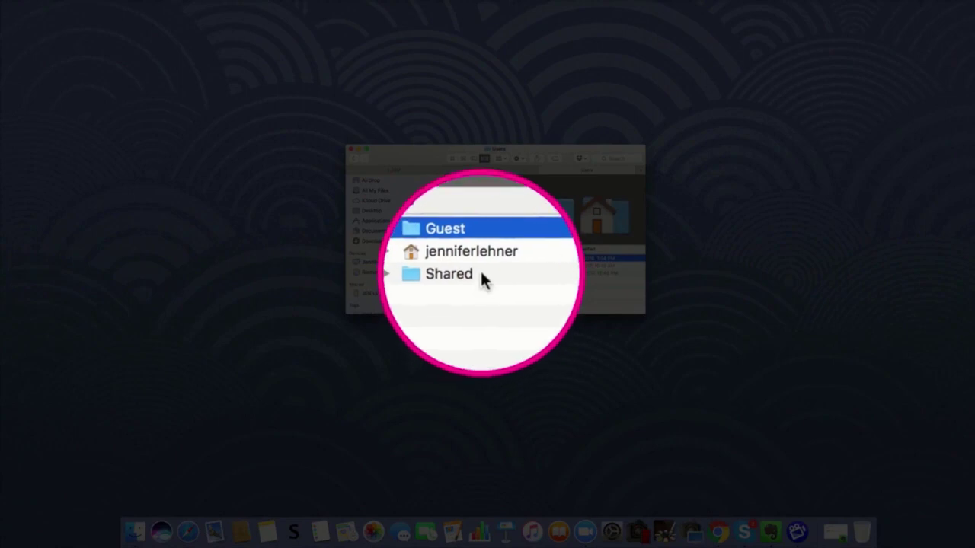
click(482, 279)
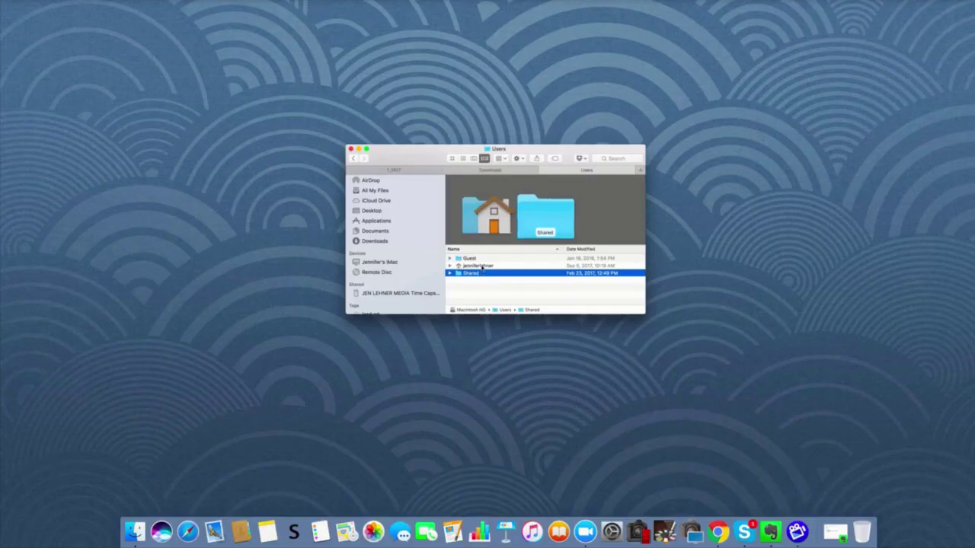
click(481, 264)
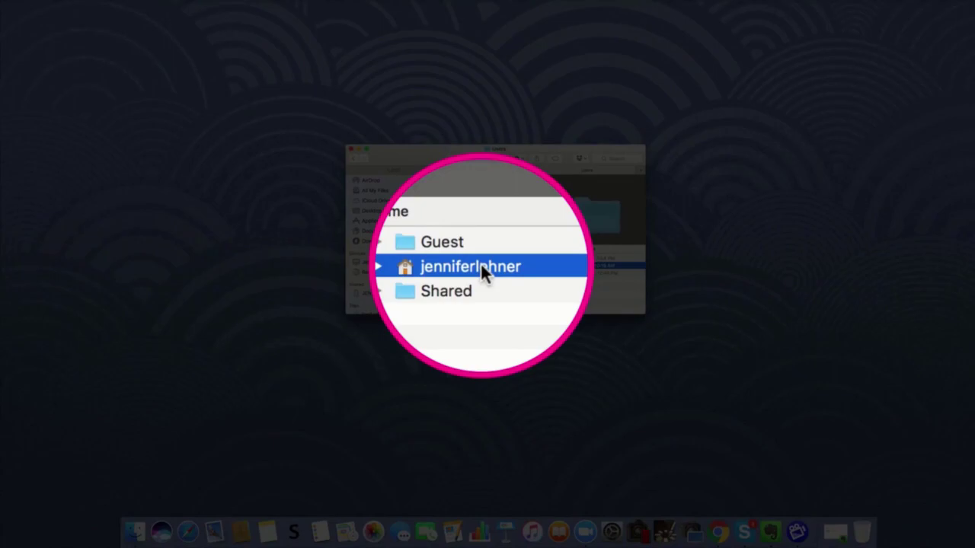
double_click(480, 264)
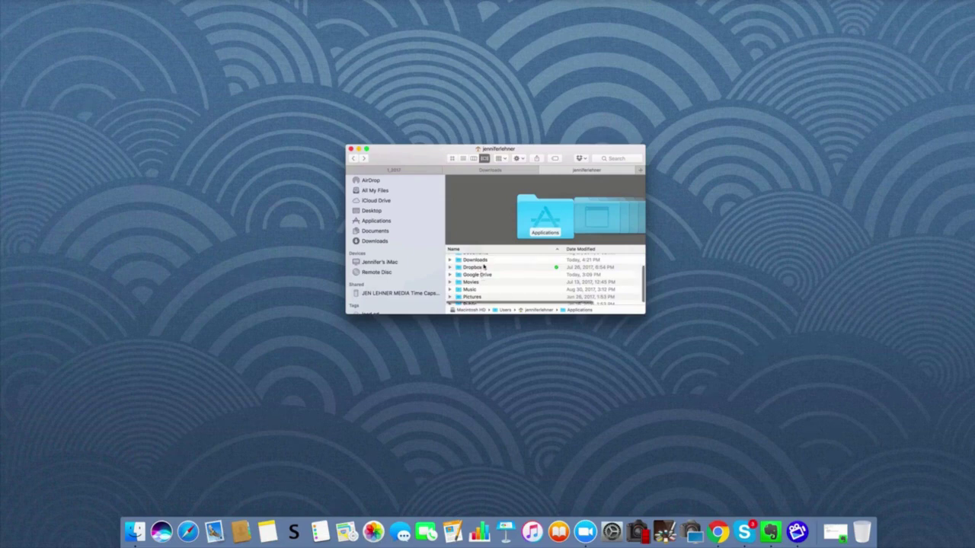
drag(486, 279, 386, 246)
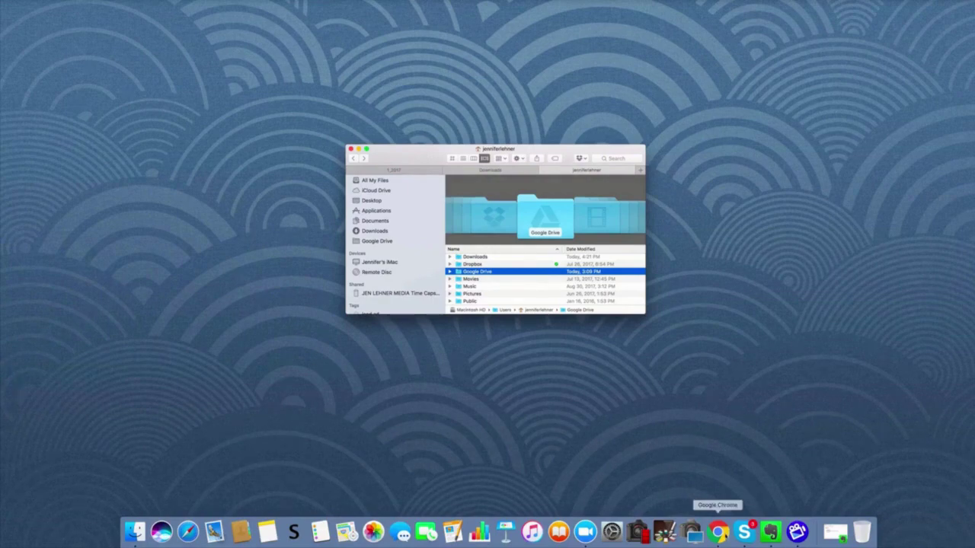
- Back in the browser, open the 1_2016 folder and then 1_2017 in the Drive file list
click(725, 535)
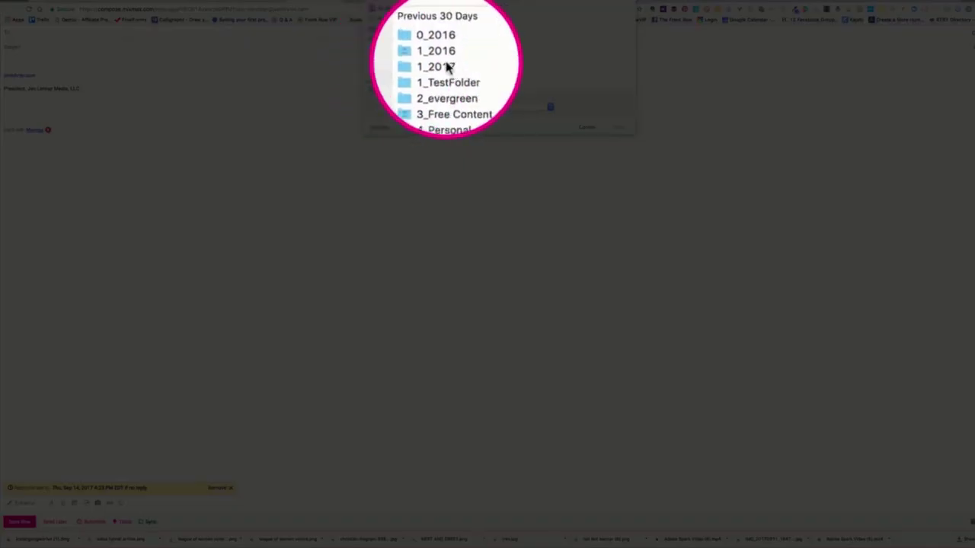
click(454, 67)
click(453, 69)
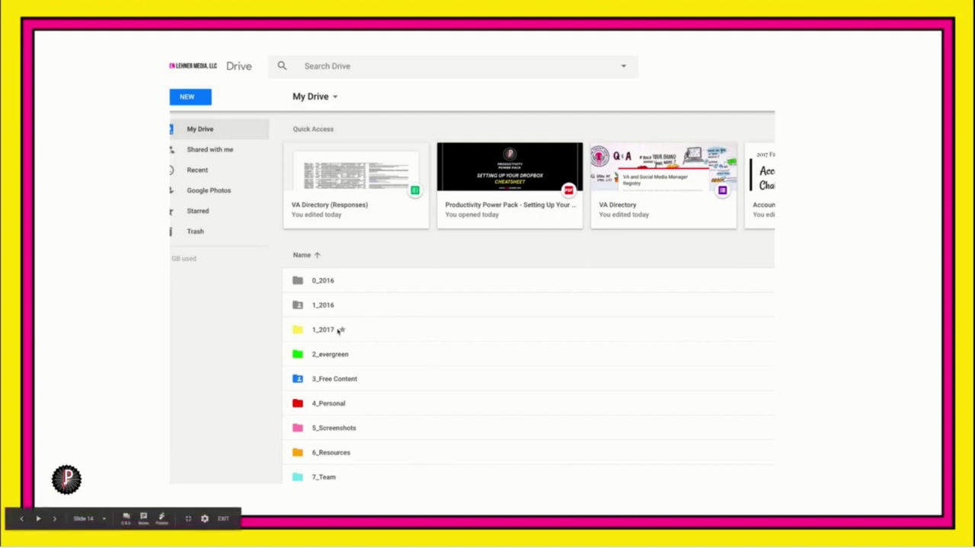
- Advance the presentation past the 1_2017 zoom to the 5_Productivity Power Pack slide
click(329, 330)
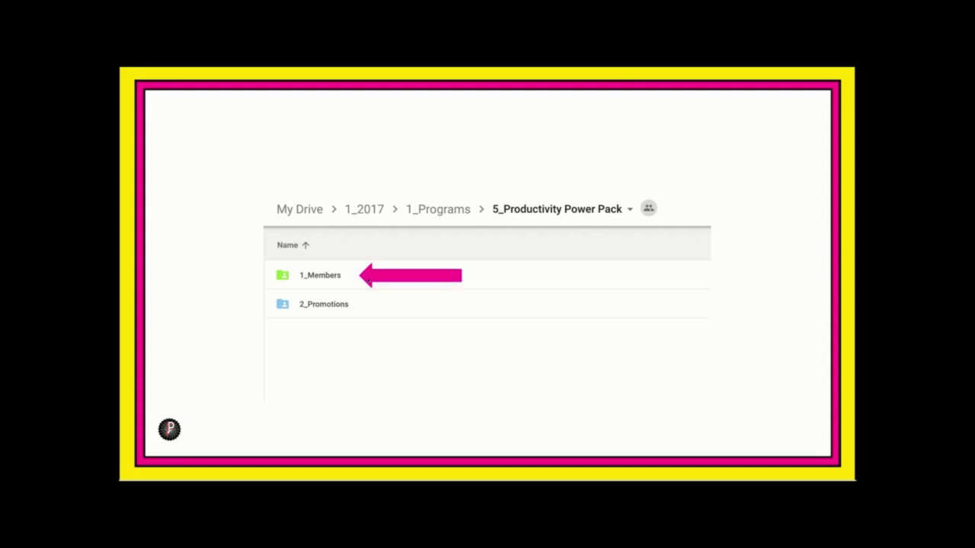
- Advance past the 1_Members and 1_Modules slides to the 1_Welcome subfolder list
double_click(360, 281)
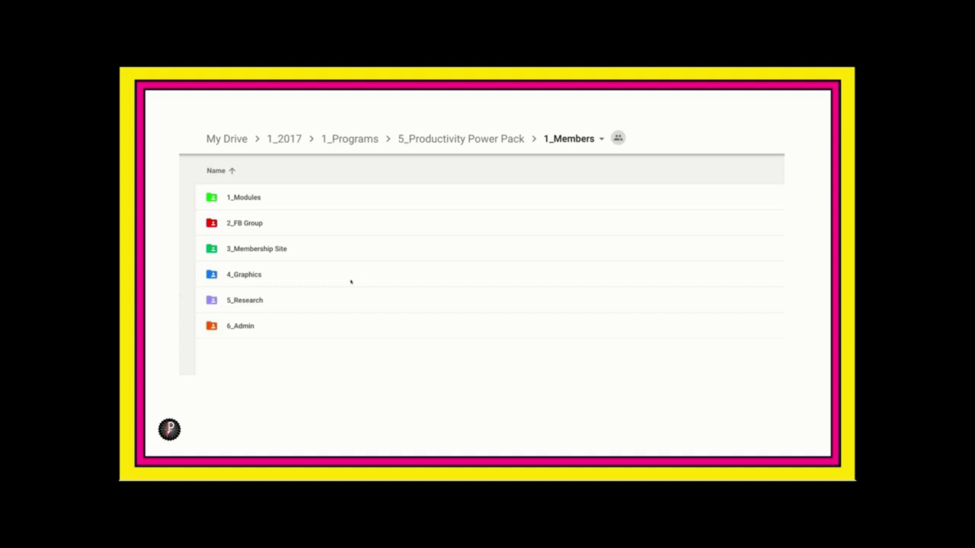
double_click(321, 211)
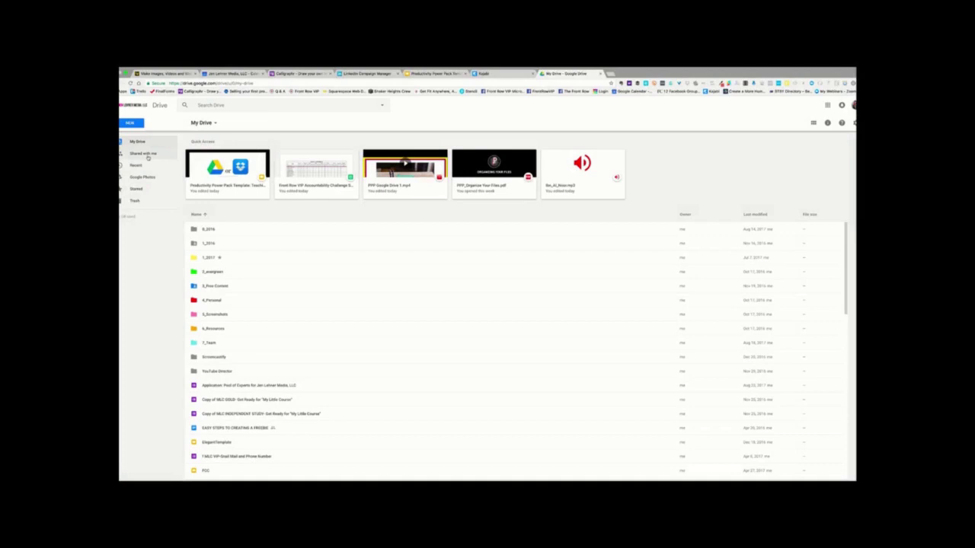
- Open the Shared with me page from the Google Drive sidebar
click(146, 154)
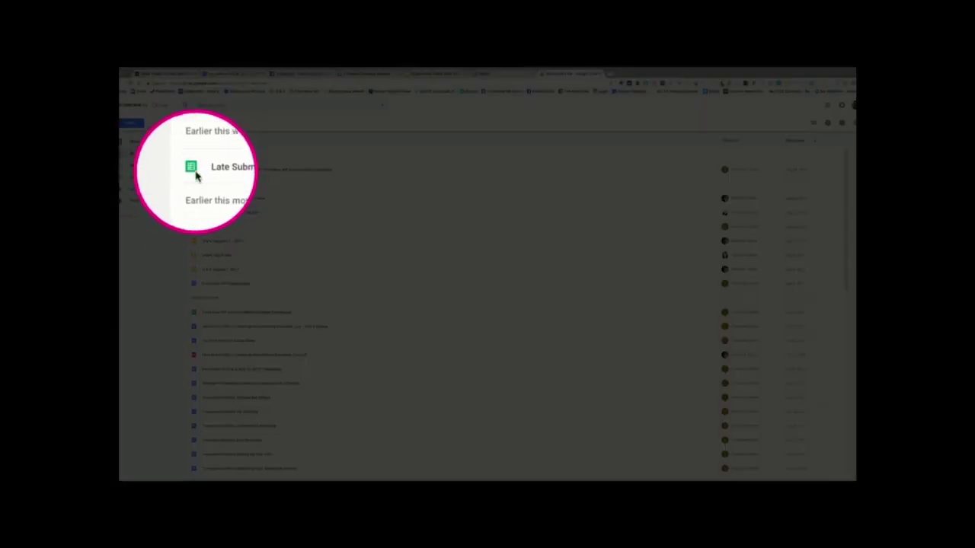
- Add the shared 'Late Submissions / Did Not Submit' spreadsheet to My Drive via its context menu
click(194, 170)
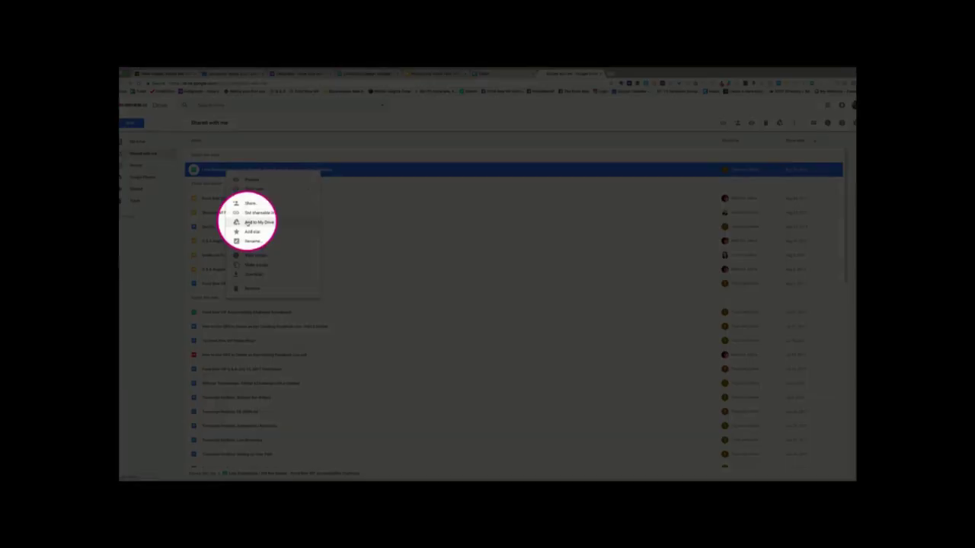
click(247, 221)
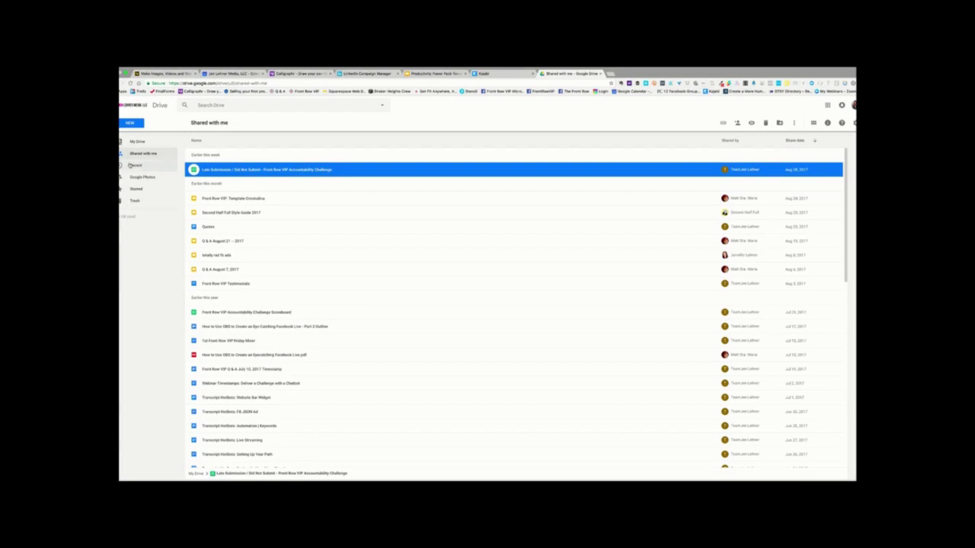
- Look through Recent, Google Photos and Starred (only 1_2017), then go back to My Drive
click(134, 165)
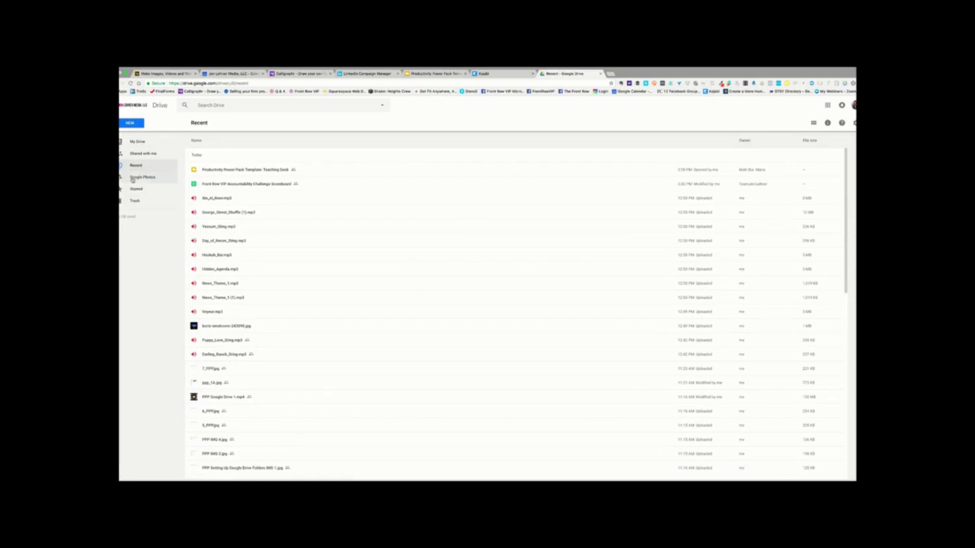
click(134, 178)
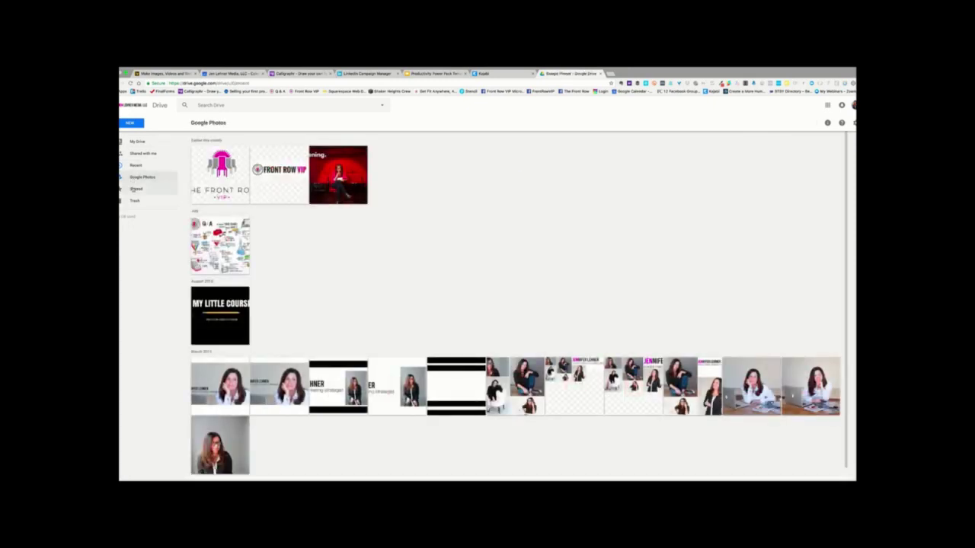
click(135, 189)
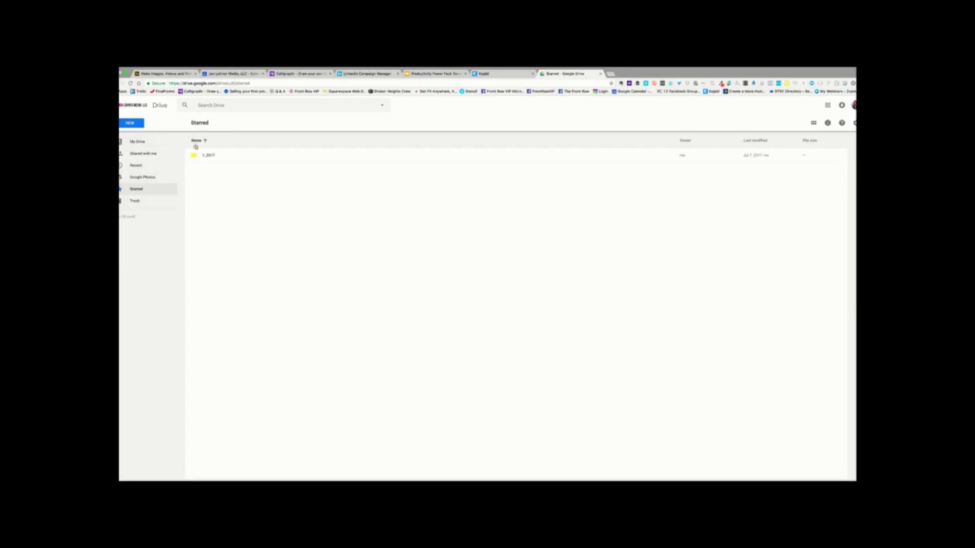
click(141, 142)
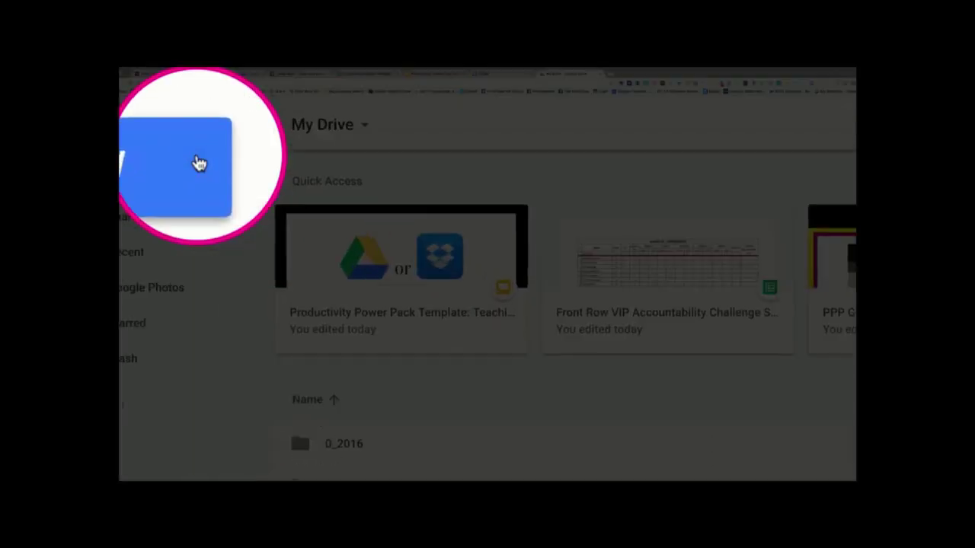
- Create a folder named 1_TestFolder in My Drive using NEW > Folder
click(199, 163)
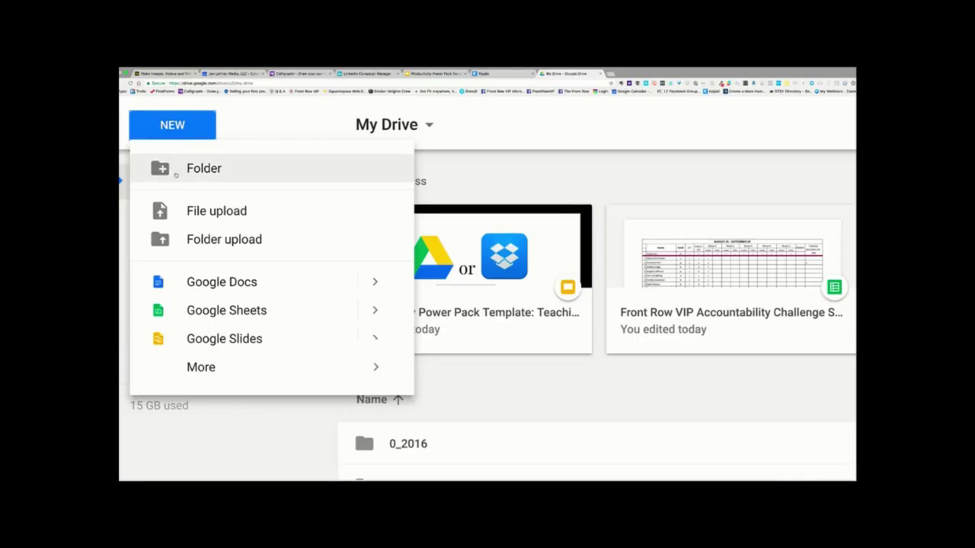
click(176, 174)
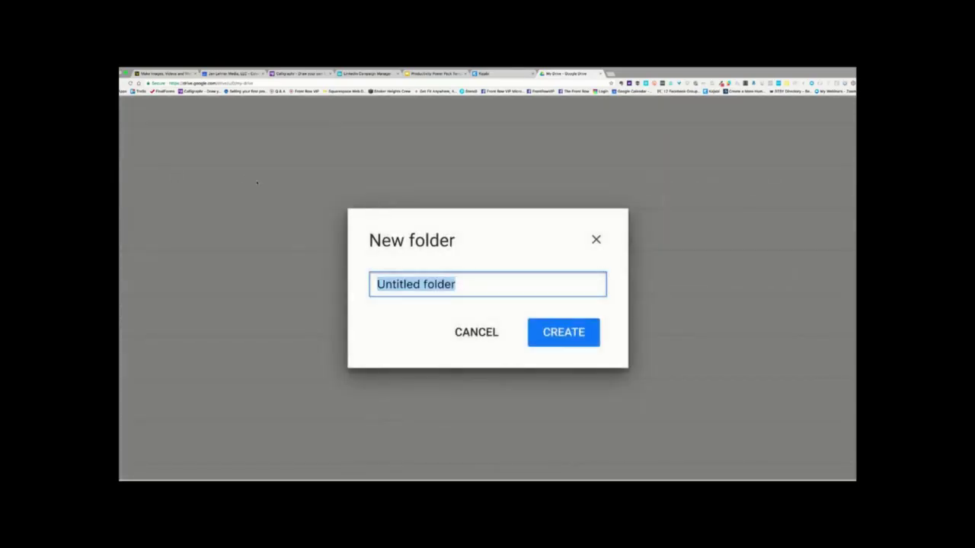
text(I_)
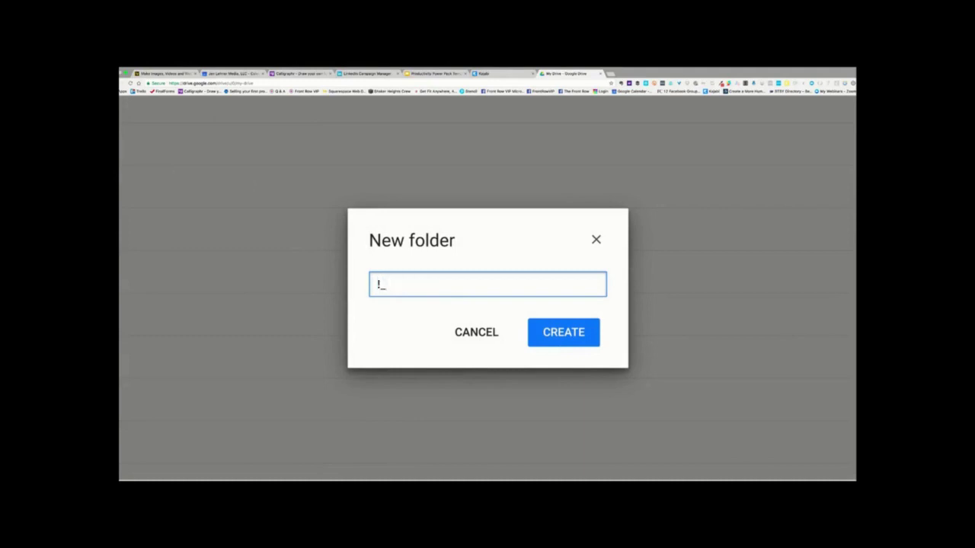
key(BackSpace)
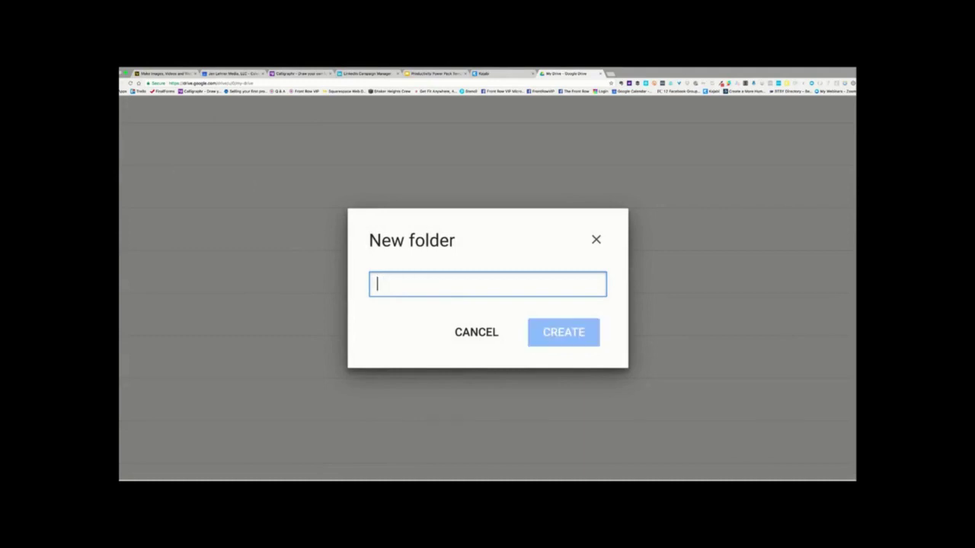
text(1_)
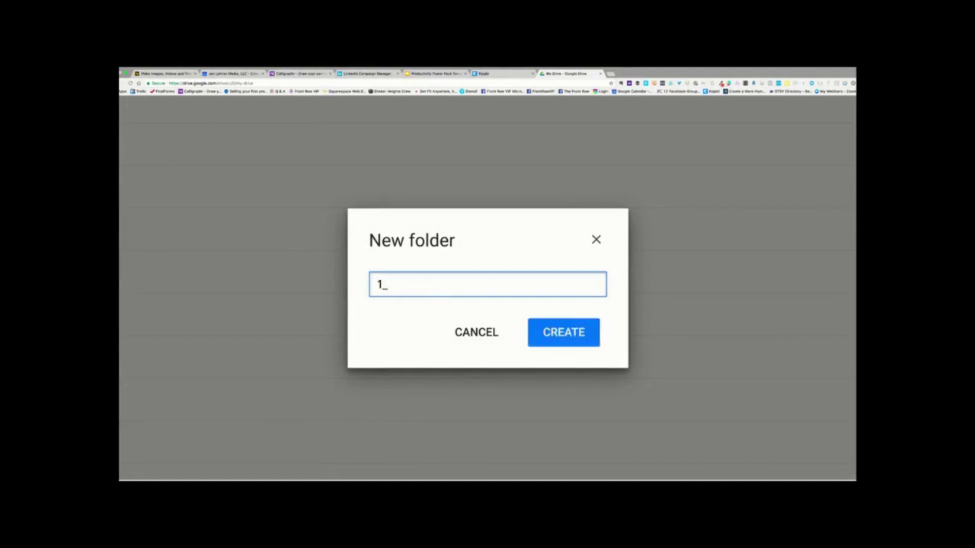
text(TestFolder)
click(543, 332)
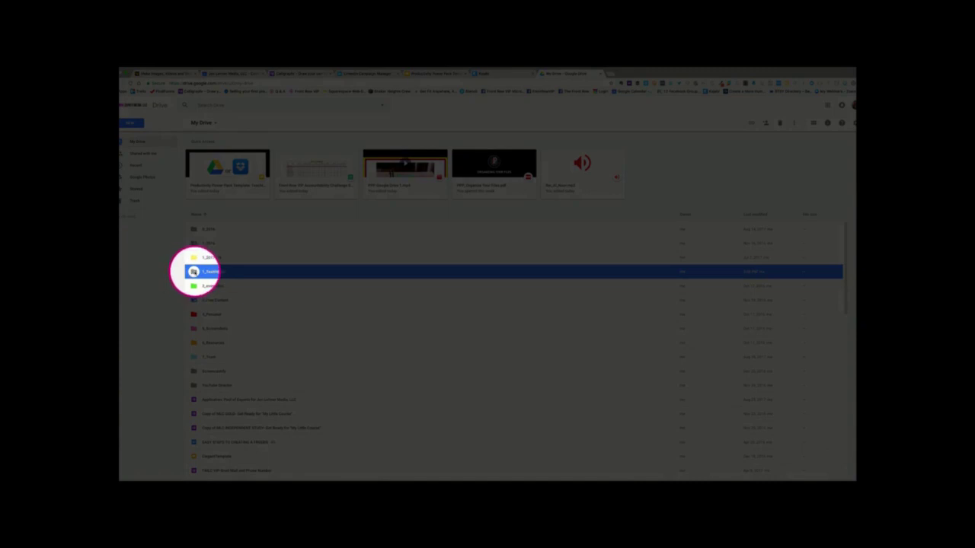
scroll(195, 272, up, 5)
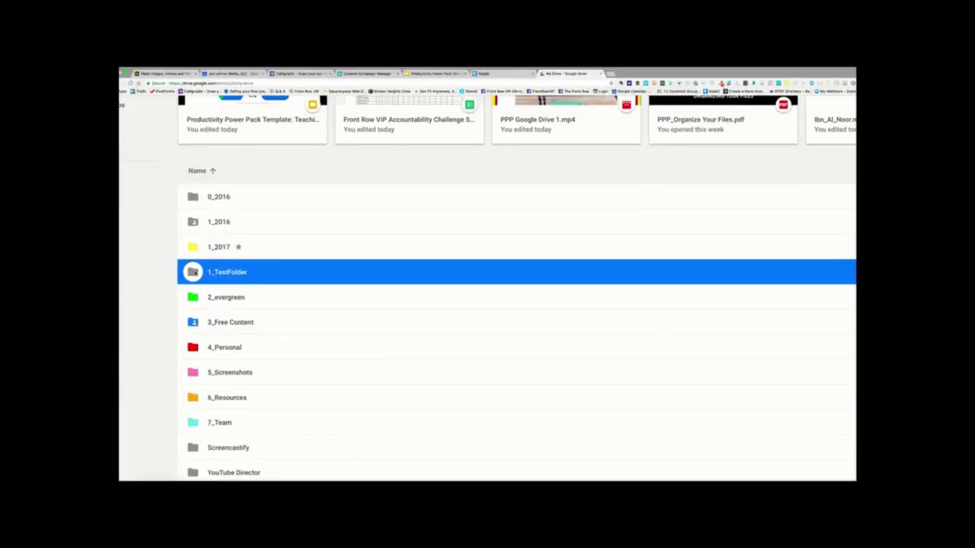
right_click(196, 273)
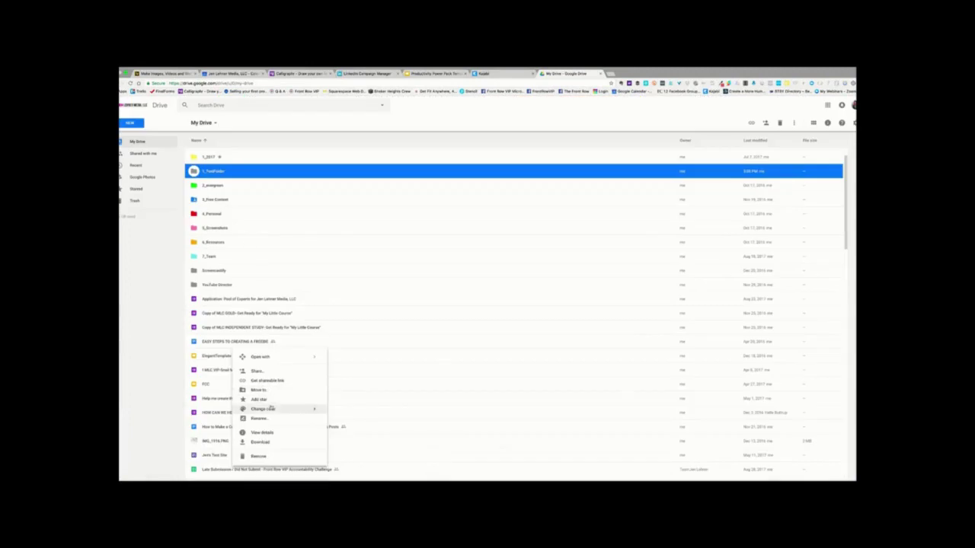
mouse_move(271, 411)
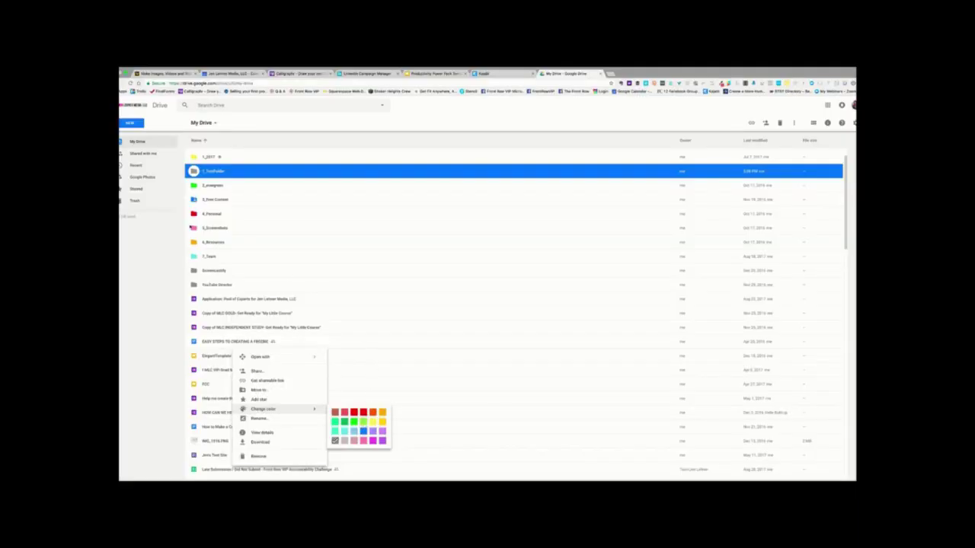
click(171, 230)
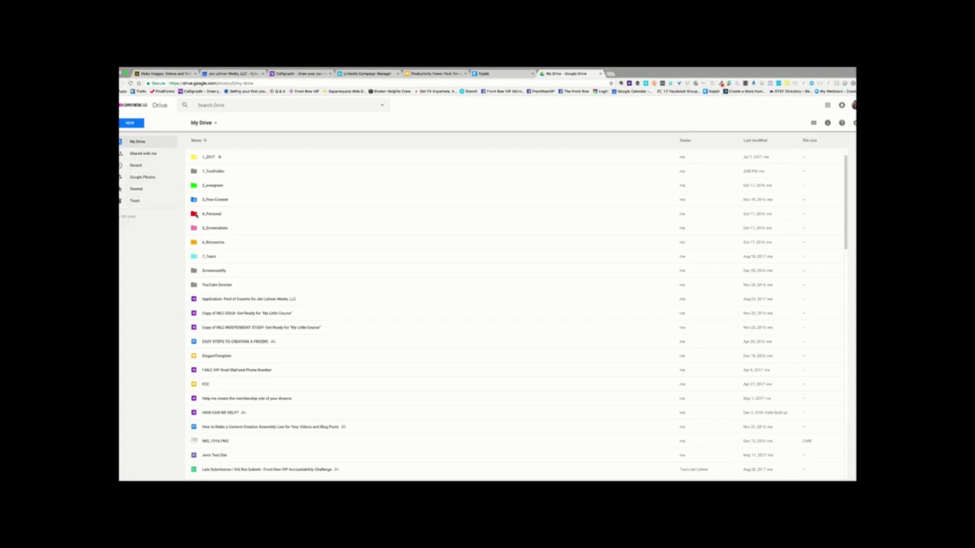
- Create a folder named 1_subfolder inside 1_TestFolder from its right-click menu
click(210, 187)
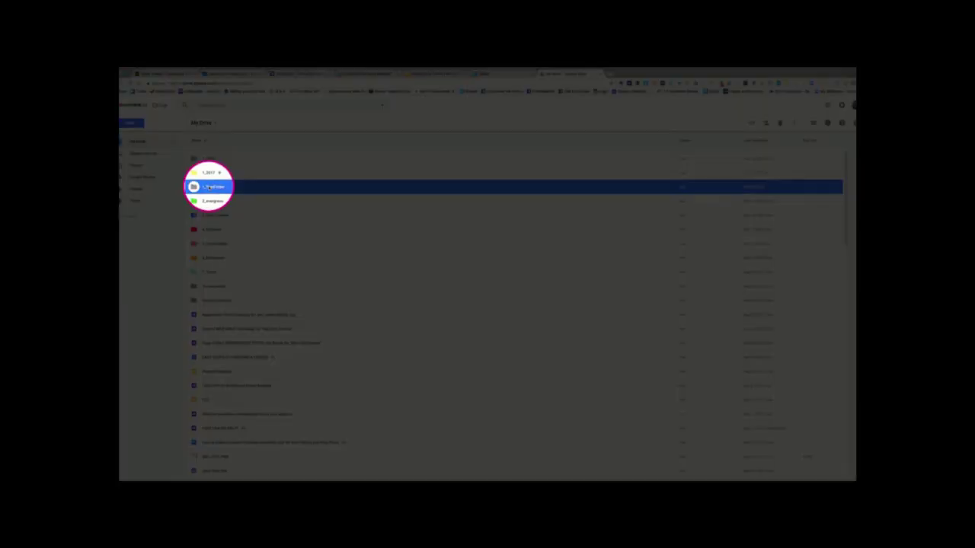
right_click(210, 187)
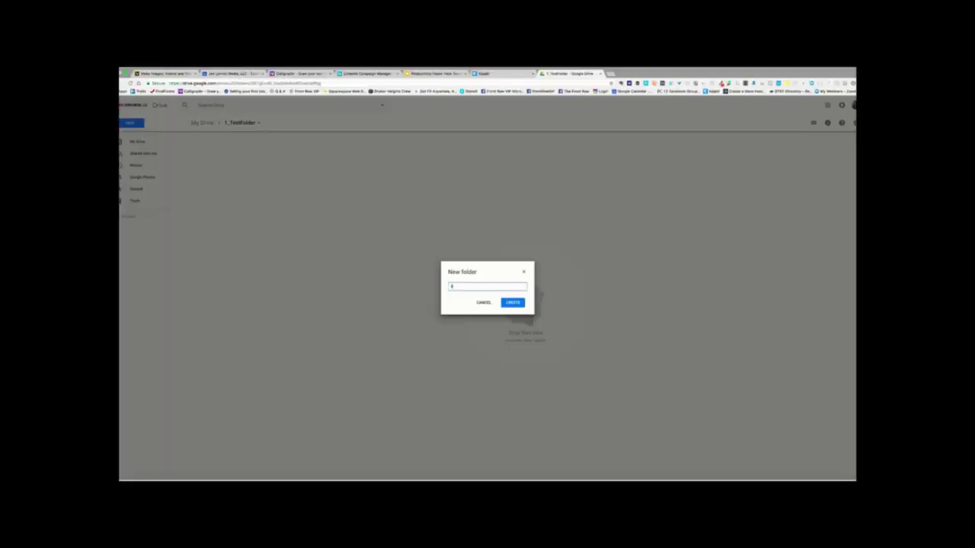
text(_subfolder)
click(518, 304)
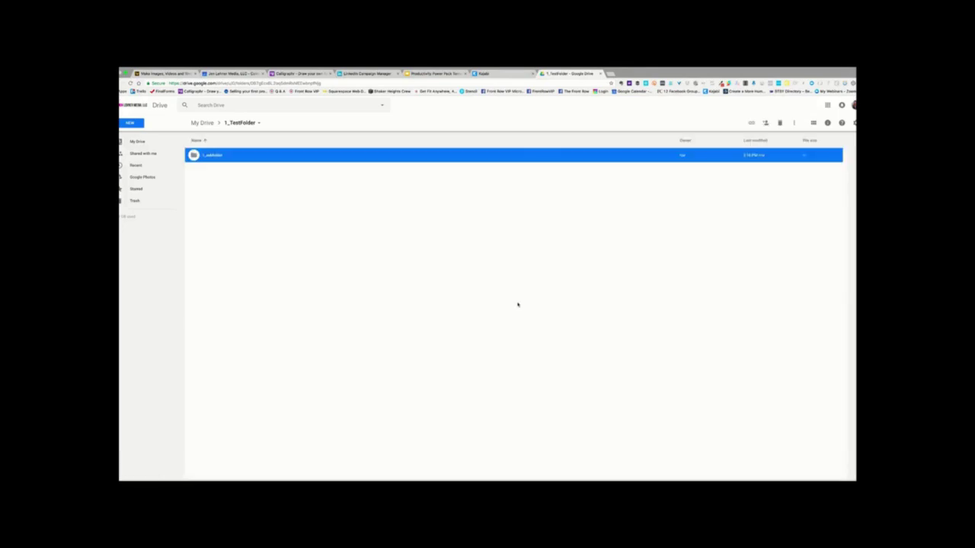
click(201, 123)
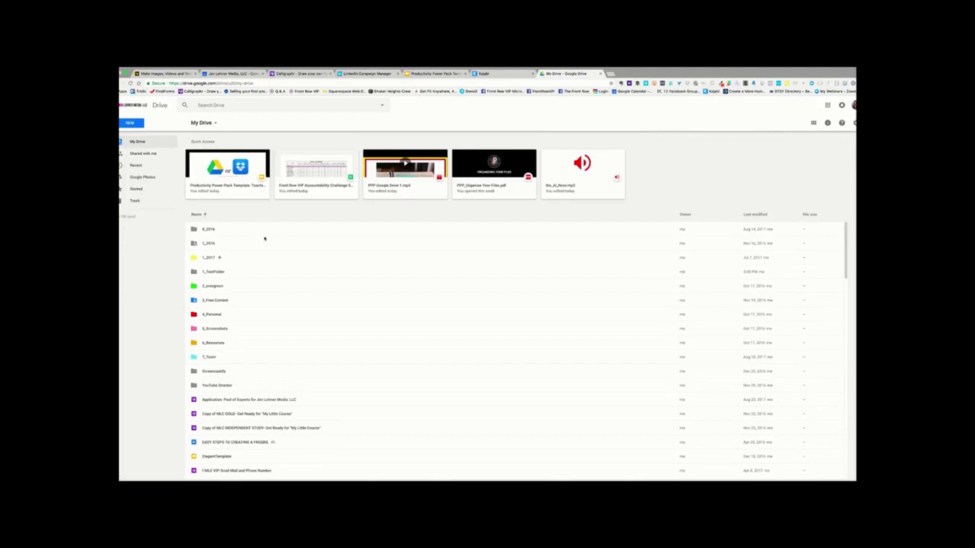
scroll(264, 239, up, 3)
scroll(264, 239, down, 5)
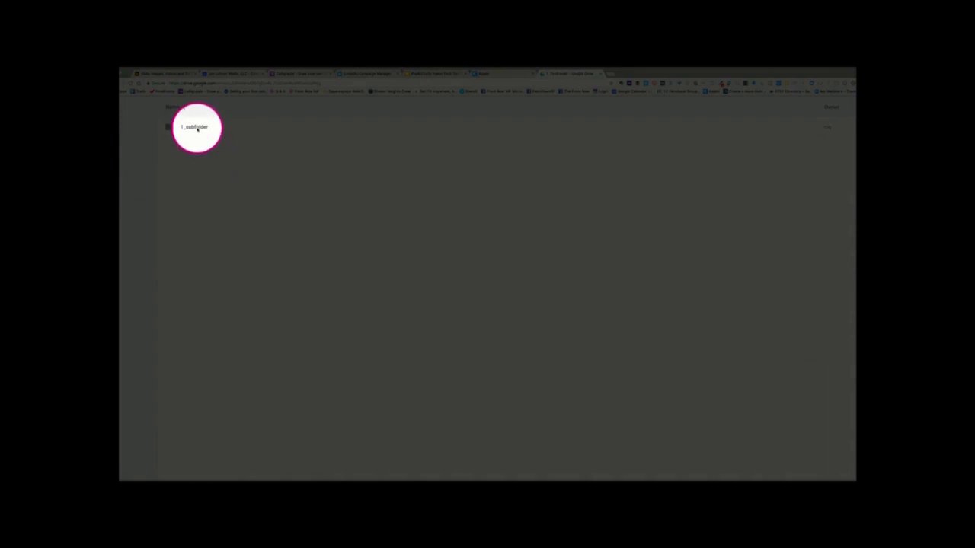
scroll(198, 131, down, 3)
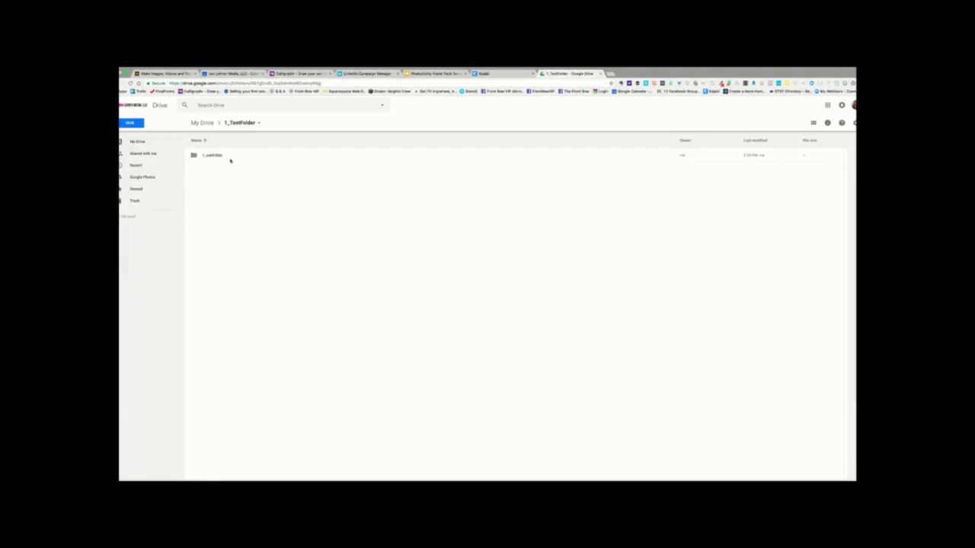
click(204, 123)
scroll(214, 300, up, 5)
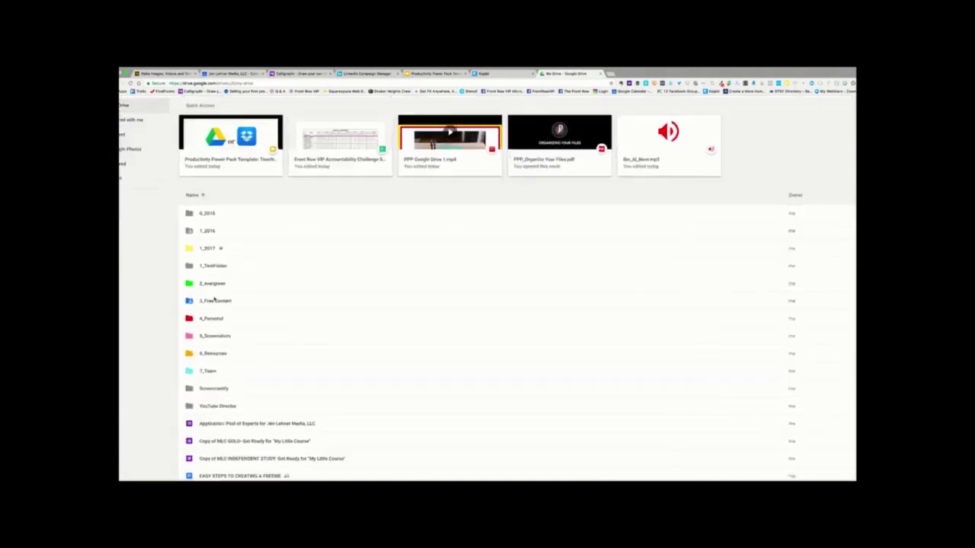
scroll(214, 299, up, 2)
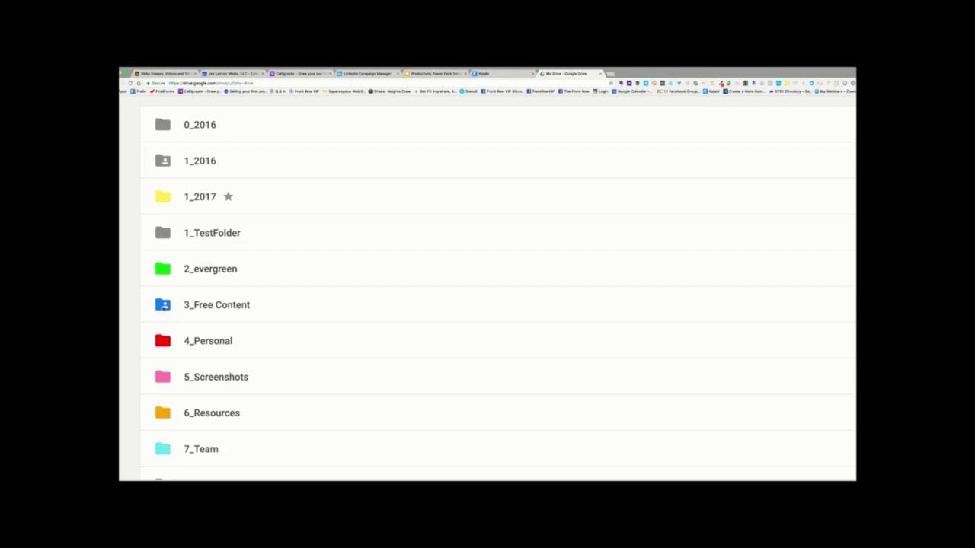
scroll(164, 307, down, 3)
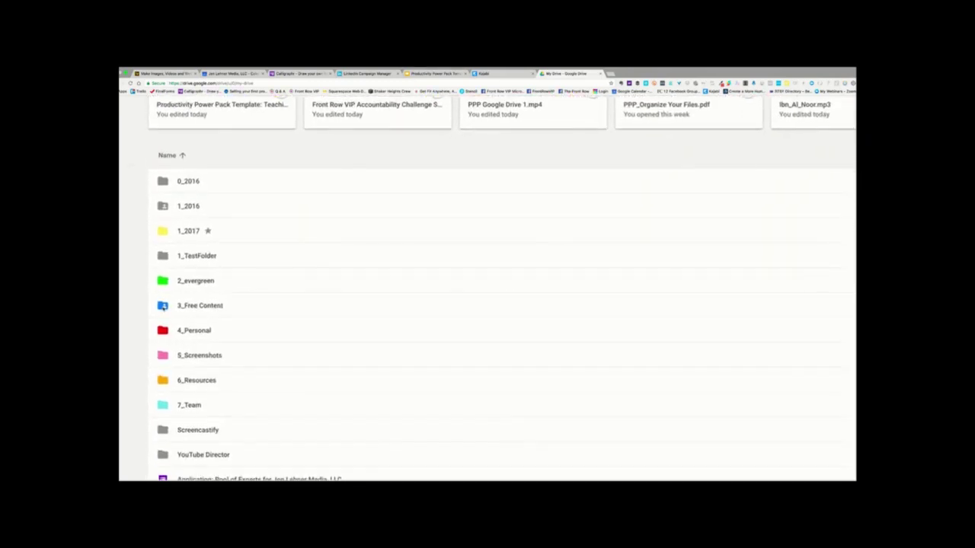
scroll(164, 307, down, 1)
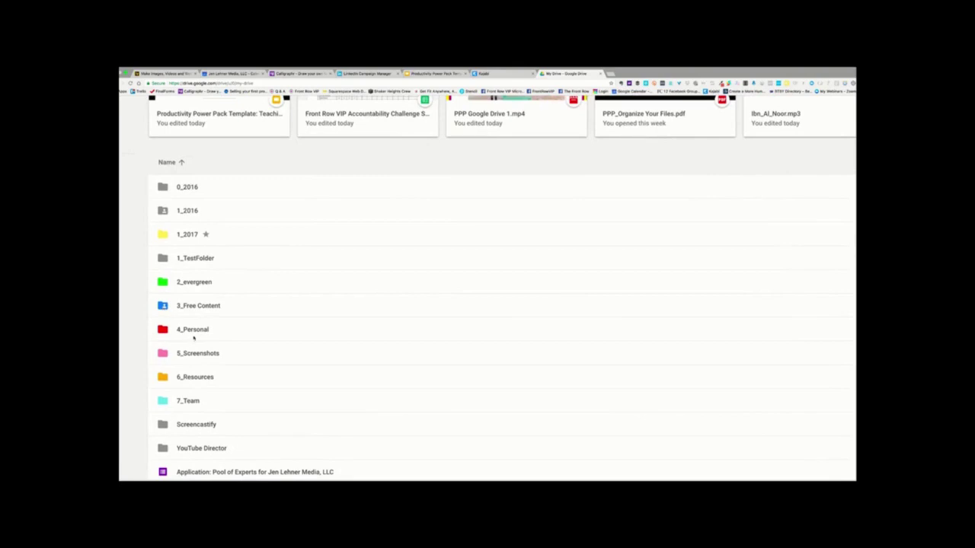
- Open the 1_2017 folder and choose Share for its 4_Affiliate subfolder
double_click(201, 234)
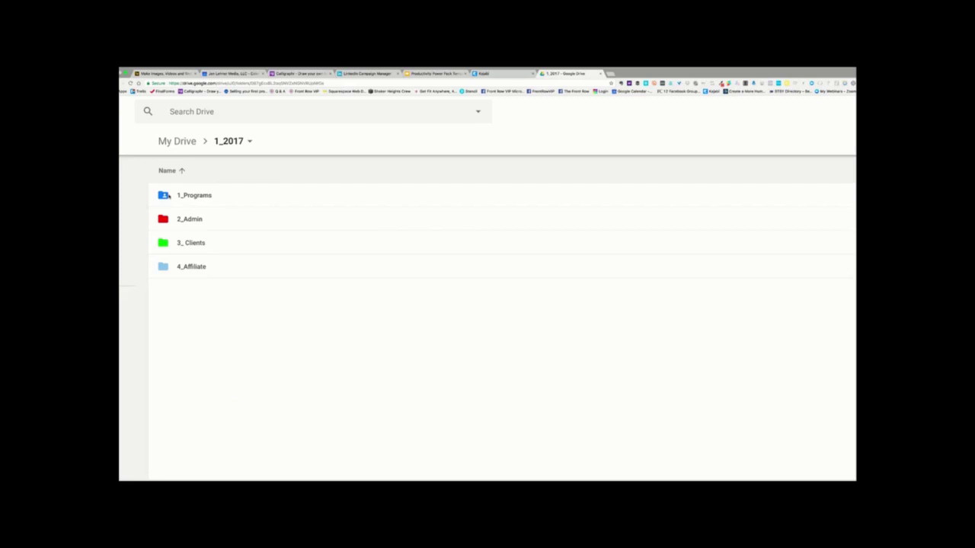
click(165, 267)
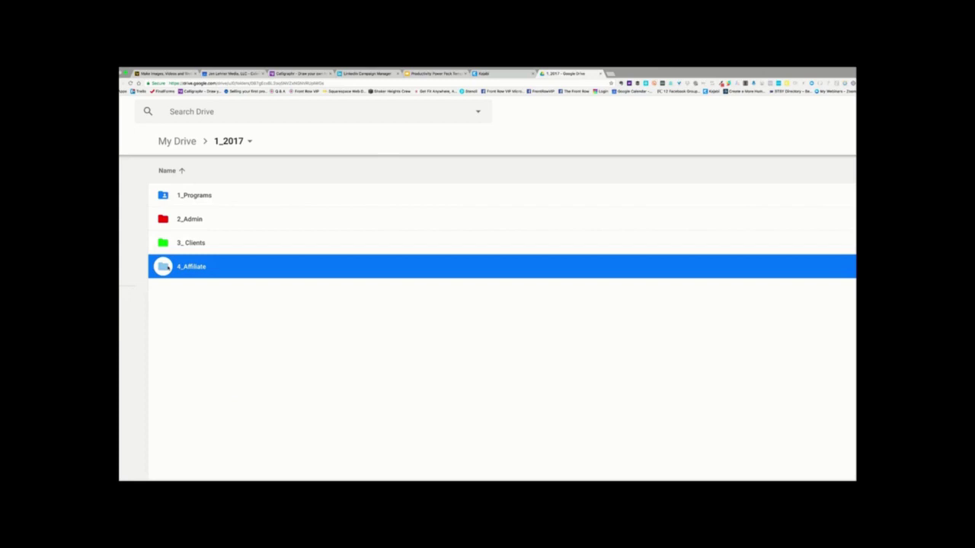
right_click(166, 268)
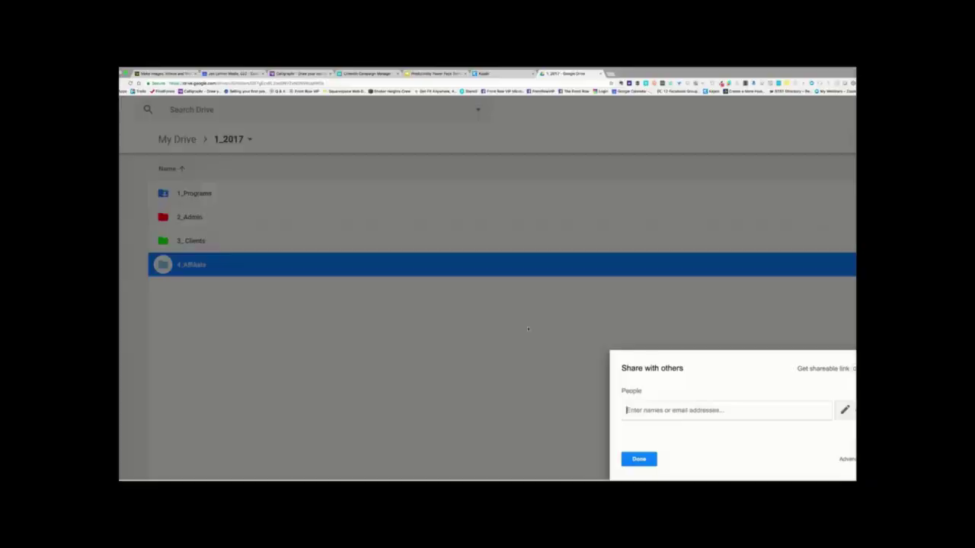
- Zoom the page out and get a shareable link for 4_Affiliate, viewable within the organization
key(super+0)
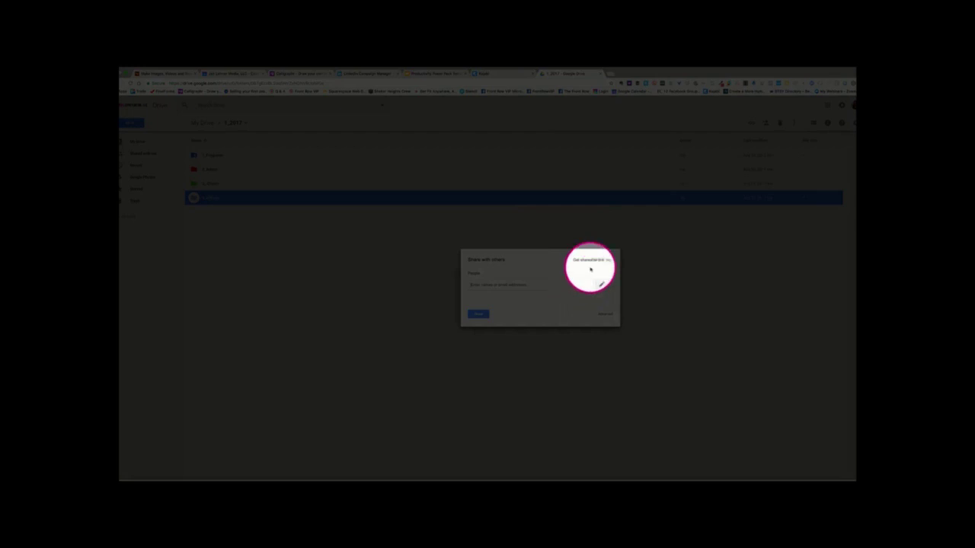
click(602, 260)
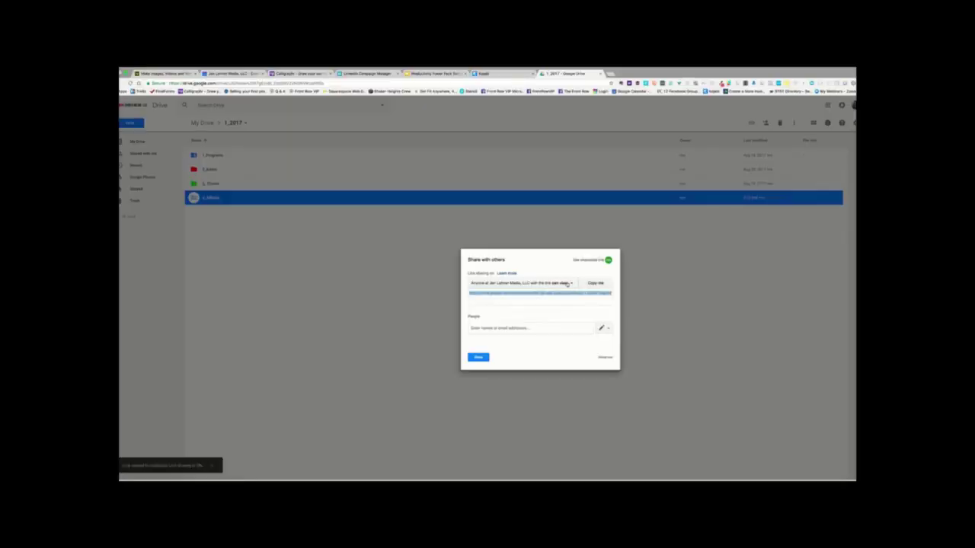
- Change 4_Affiliate's link access to 'On - Anyone with the link' and save
click(568, 283)
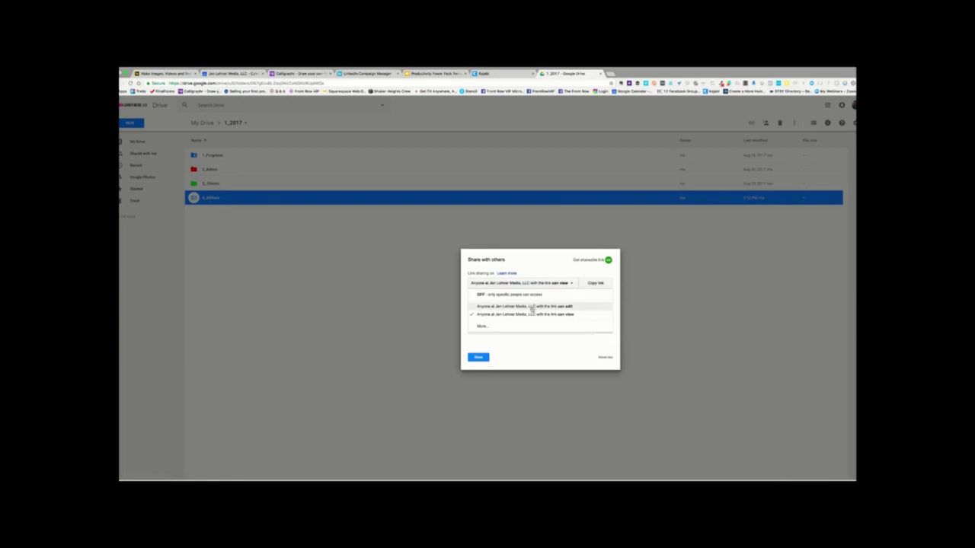
click(511, 328)
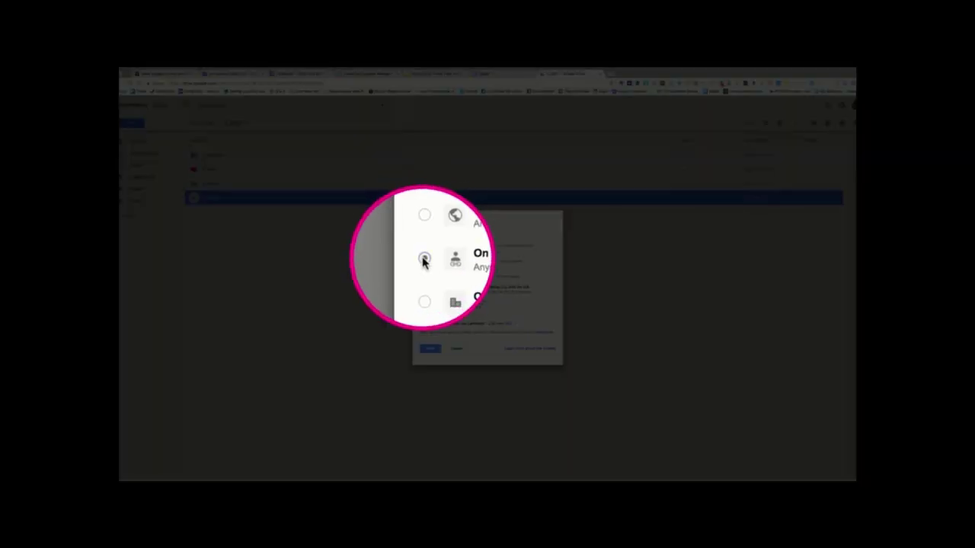
click(424, 256)
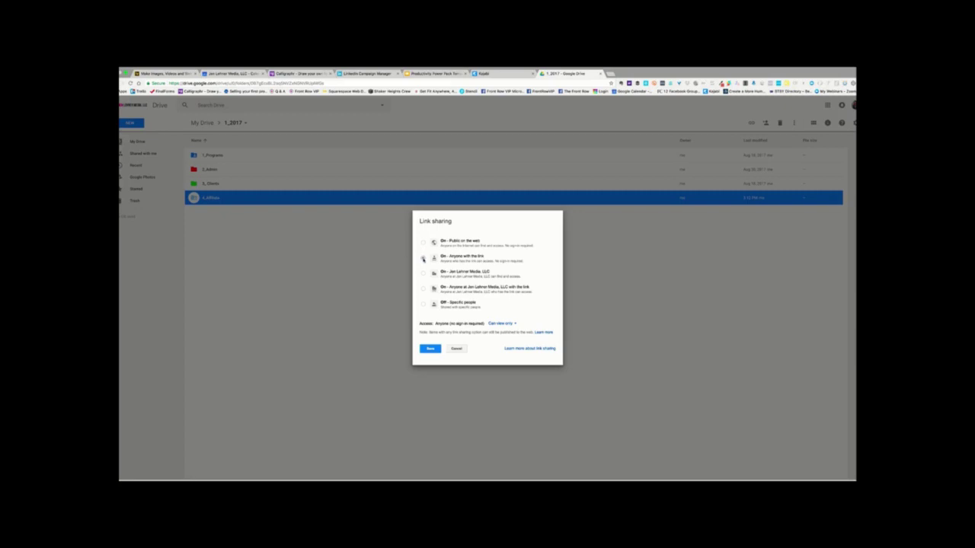
click(429, 349)
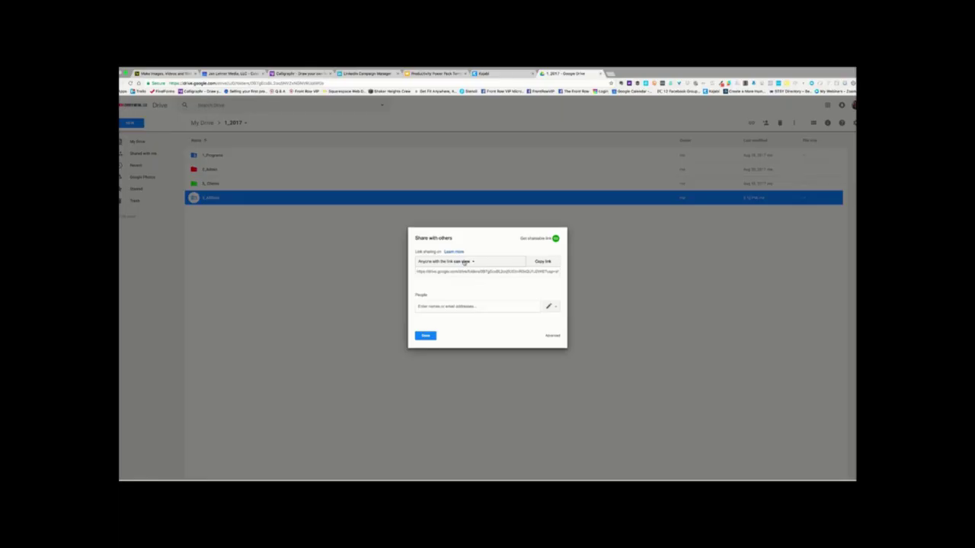
- Keep link holders of 4_Affiliate at 'Can view' access and save the setting
click(464, 262)
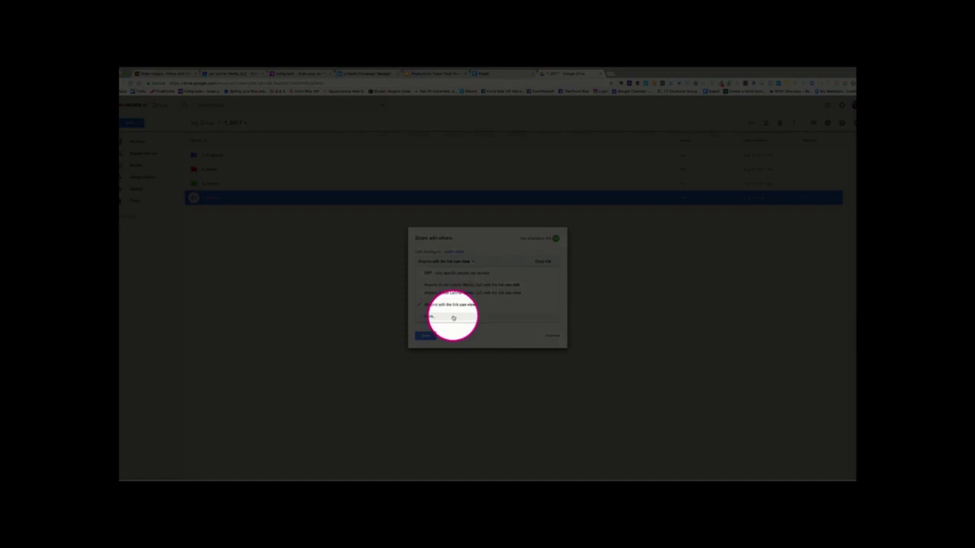
click(450, 315)
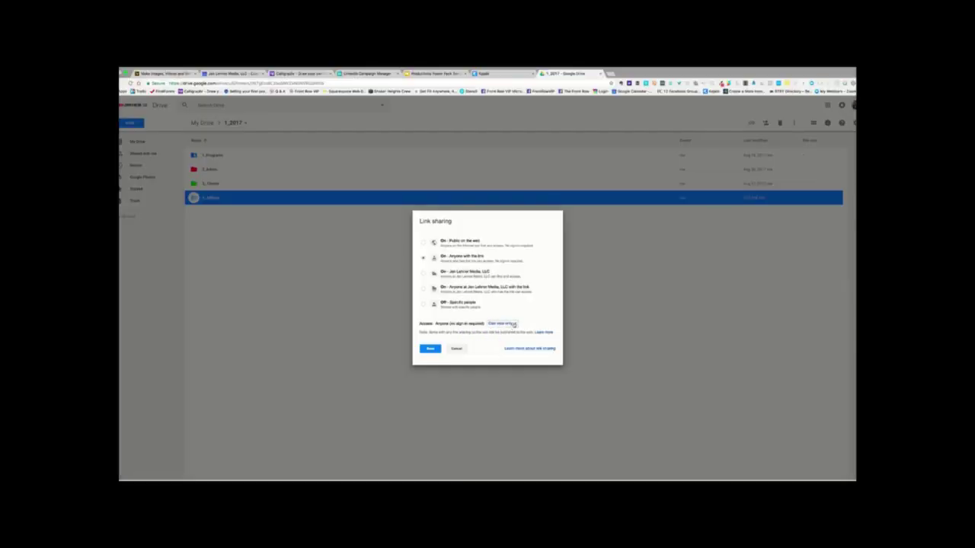
click(510, 325)
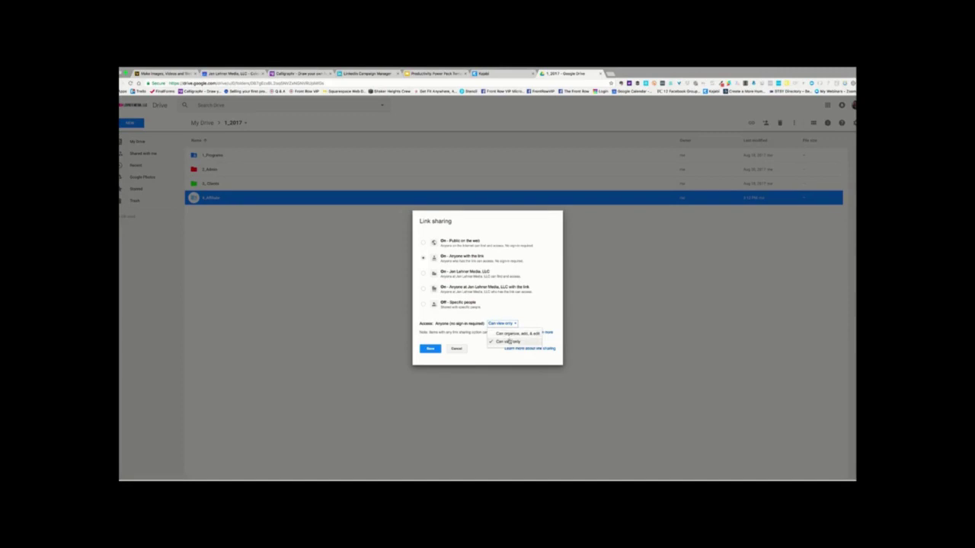
click(509, 342)
click(430, 349)
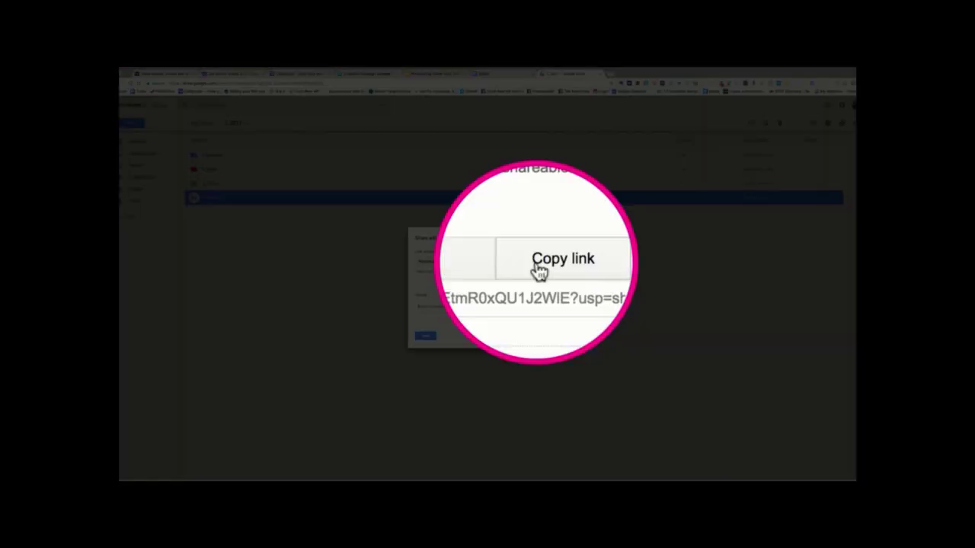
- Copy the folder's shareable link and leave added people with edit permission
click(538, 263)
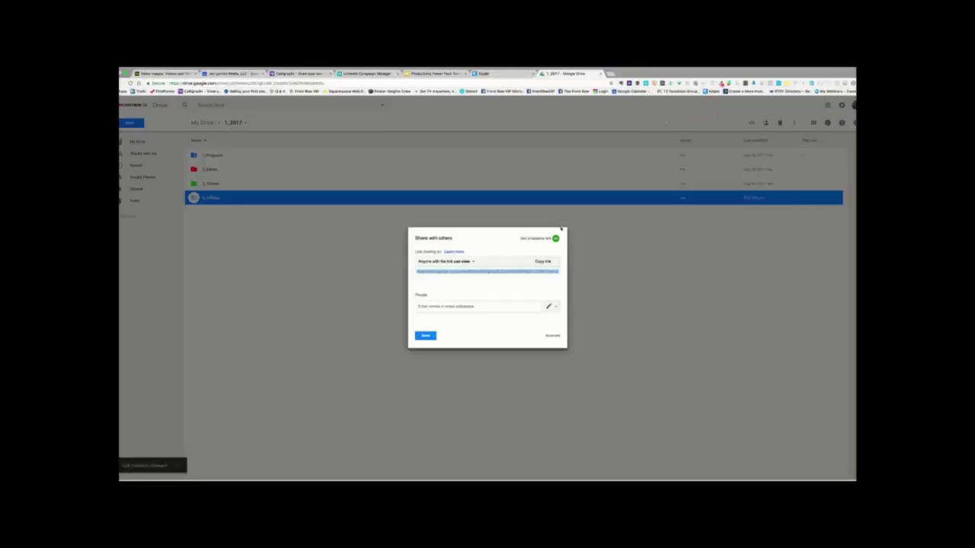
click(433, 306)
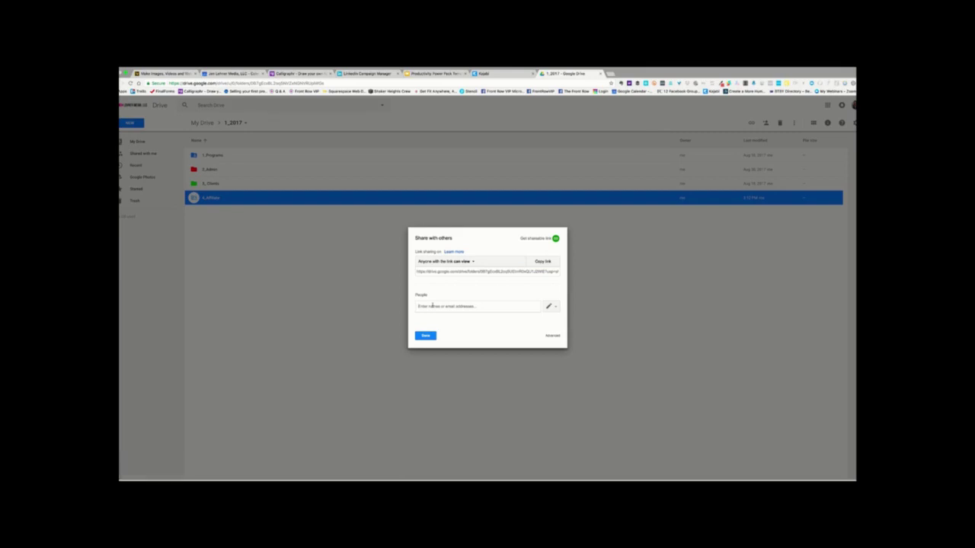
click(548, 306)
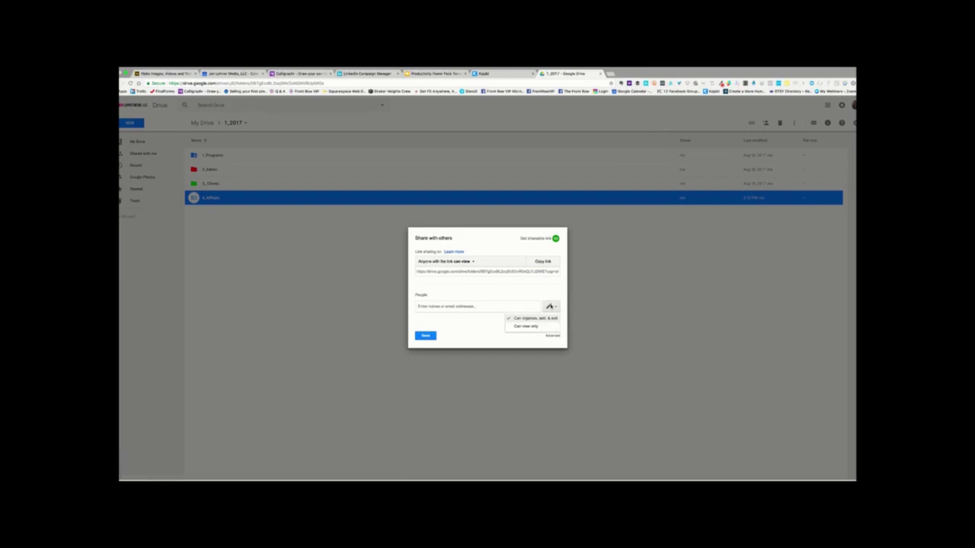
click(527, 318)
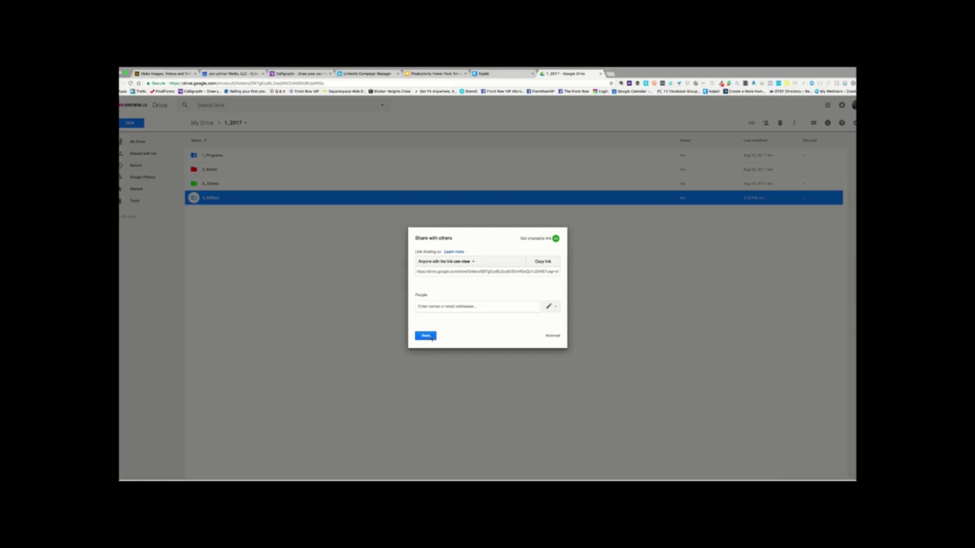
- Finish sharing 4_Affiliate, peek into 1_Front Row VIP, and return to 1_2017
click(425, 336)
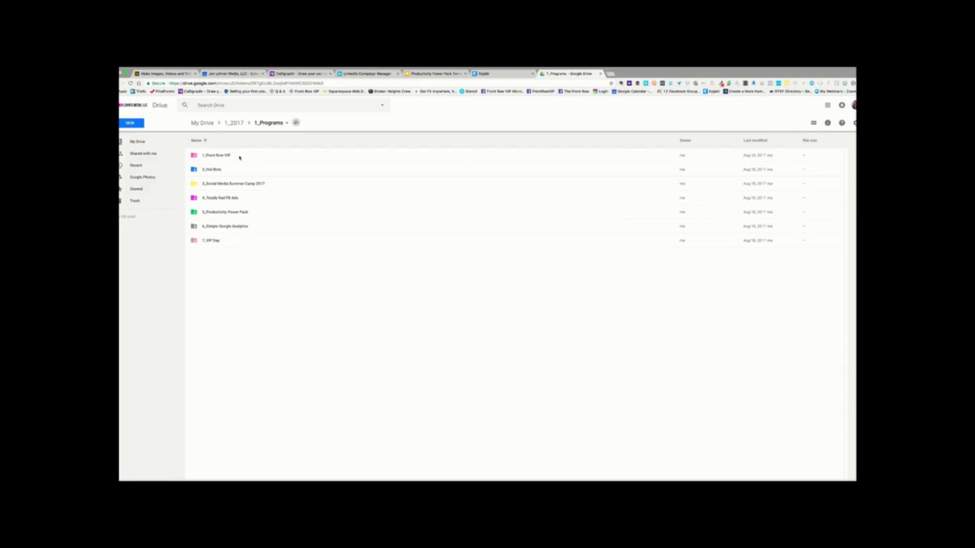
double_click(239, 157)
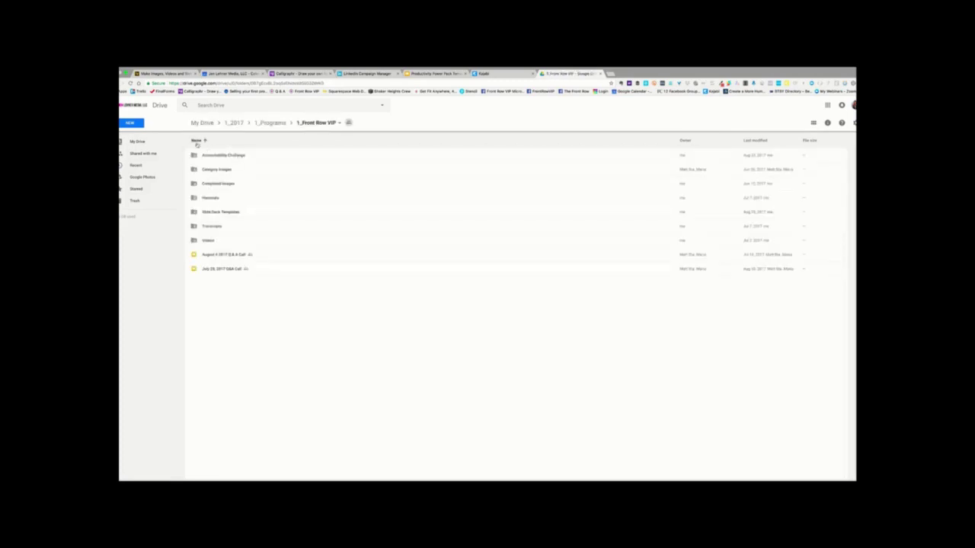
click(232, 123)
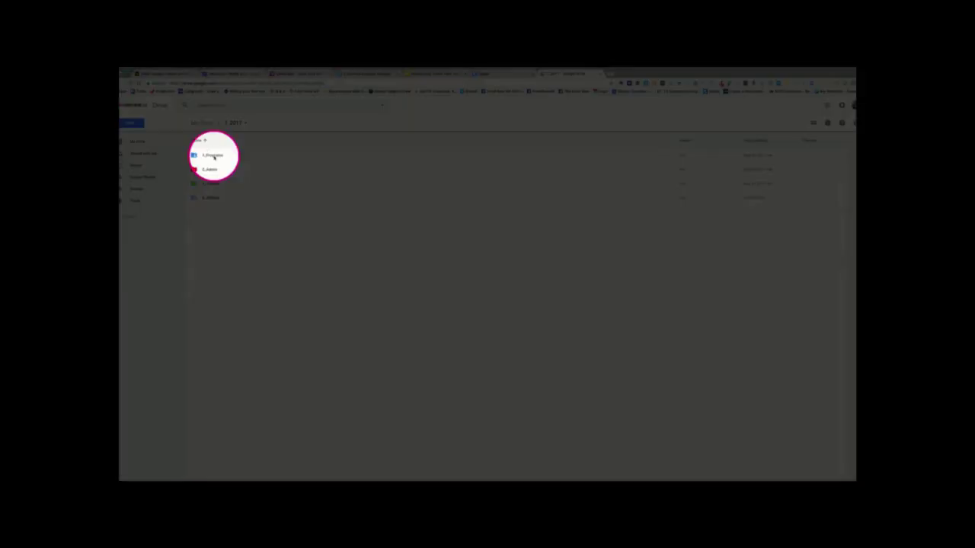
- Navigate 1_Programs > 5_Productivity Power Pack > 1_Members > 1_Modules > 1_Welcome
double_click(212, 155)
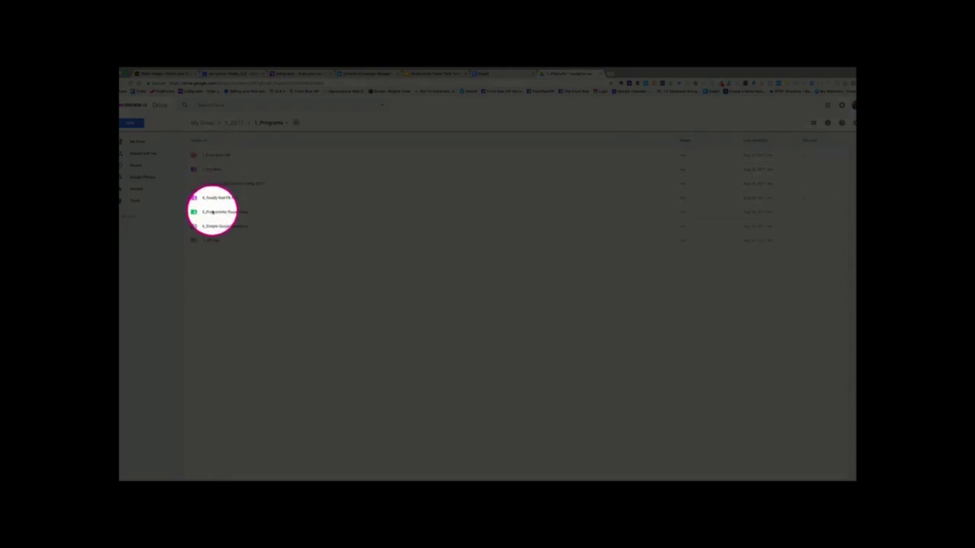
double_click(211, 212)
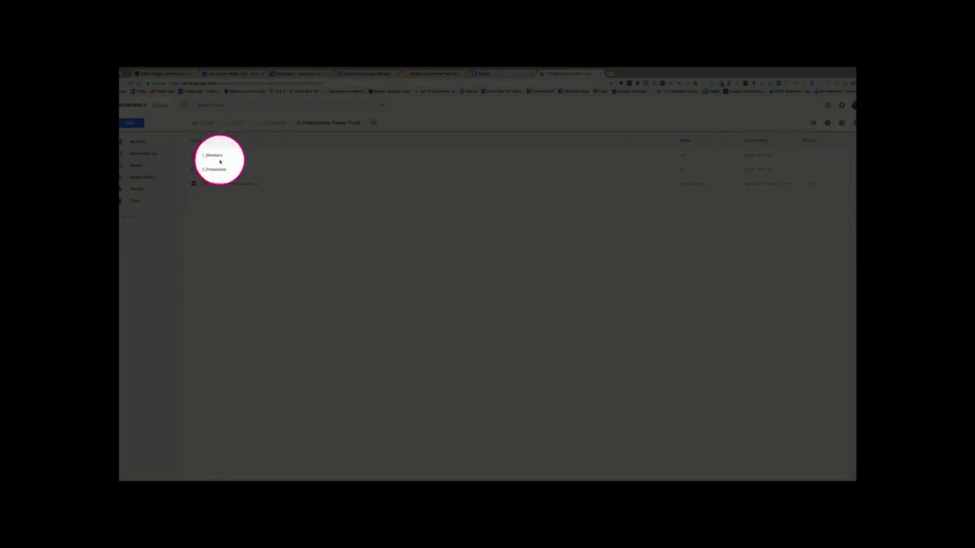
double_click(218, 156)
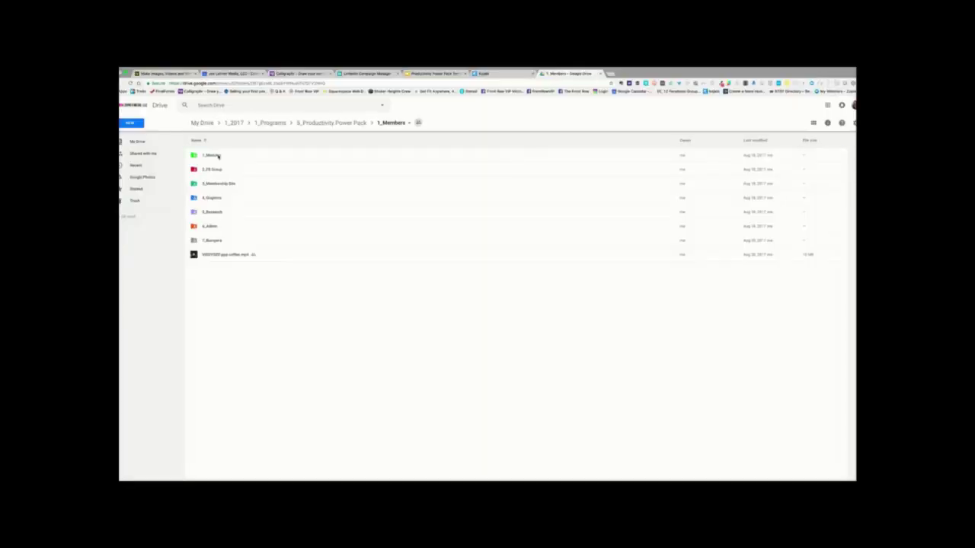
double_click(218, 157)
double_click(218, 156)
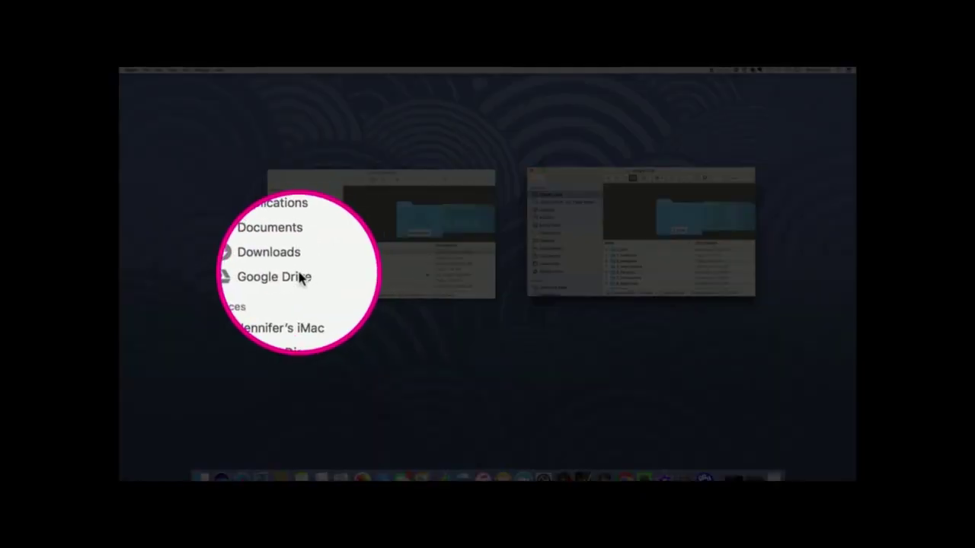
- In the left Finder window, navigate 1_2017 > 1_Programs > 5_Productivity Power Pack > 1_Members > 1_Modules > 1_Welcome
key(super+grave)
key(super+grave)
key(super+grave)
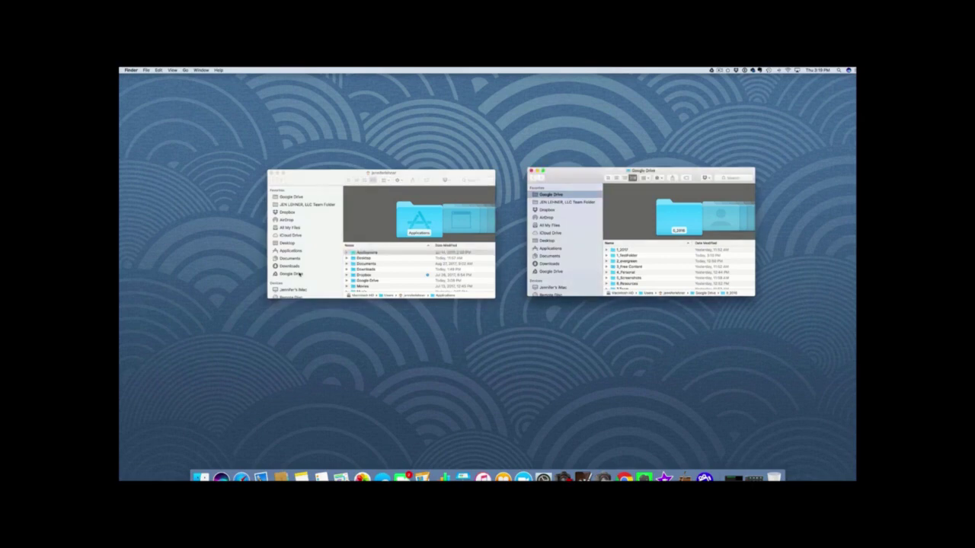
scroll(359, 273, down, 3)
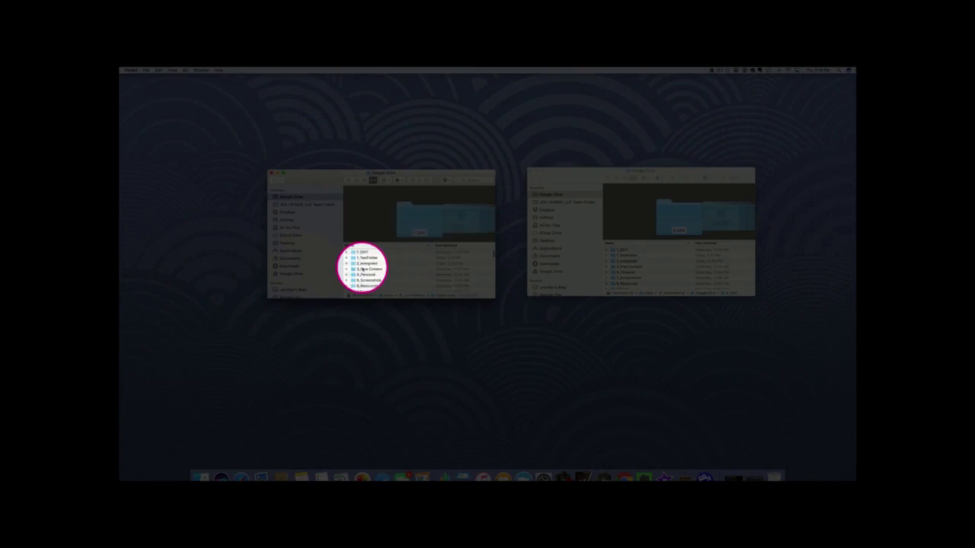
double_click(364, 252)
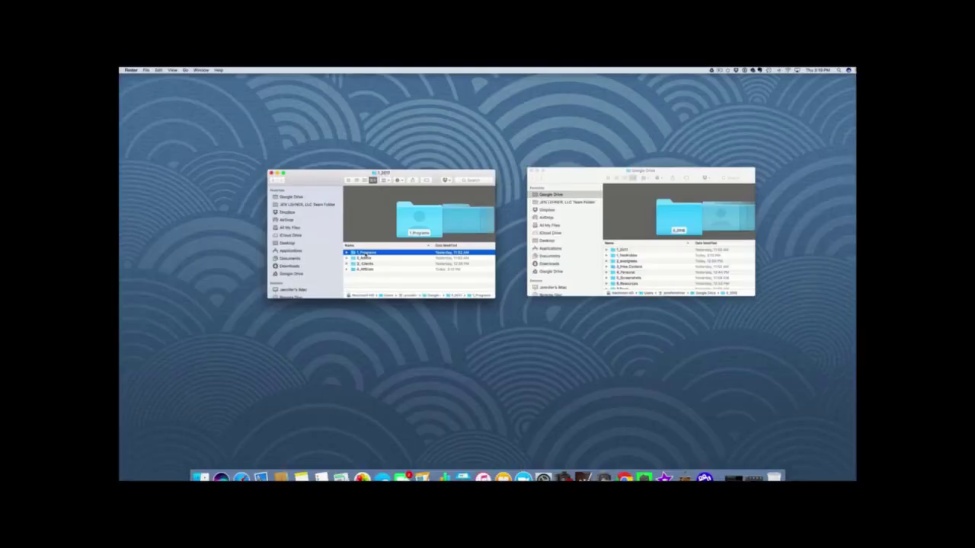
double_click(366, 253)
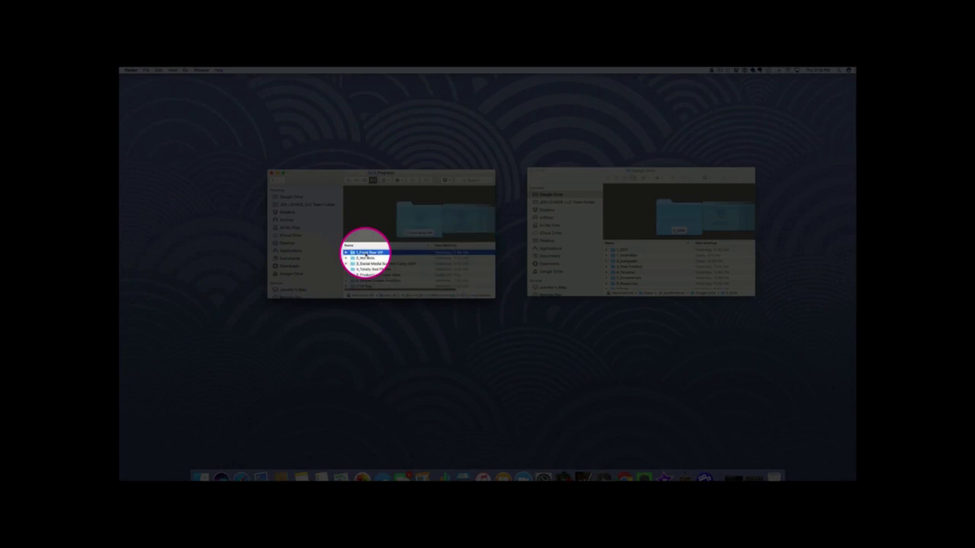
double_click(366, 279)
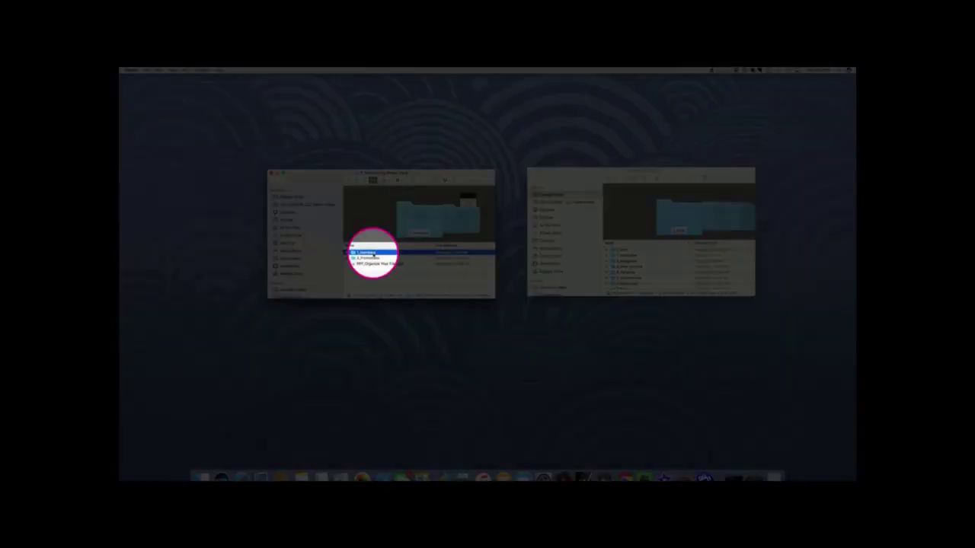
double_click(372, 254)
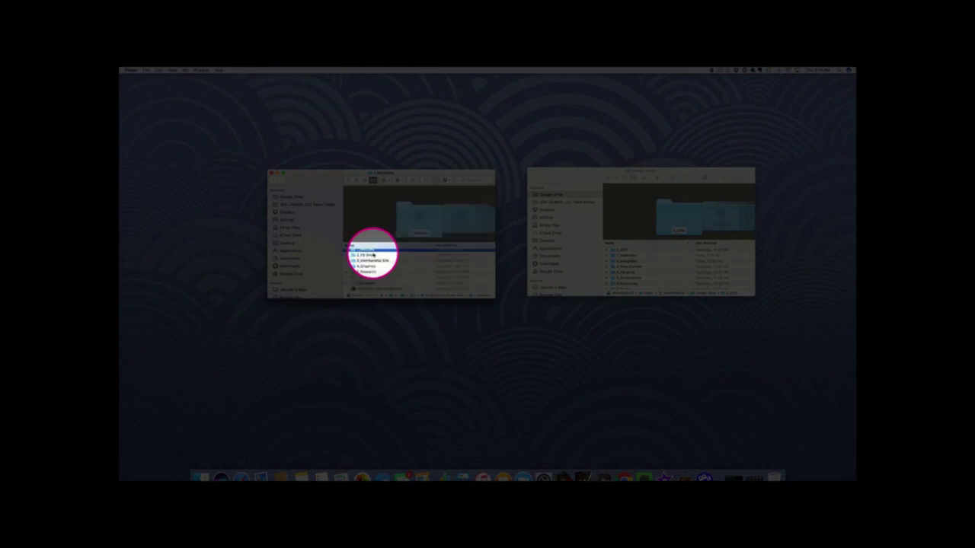
double_click(372, 254)
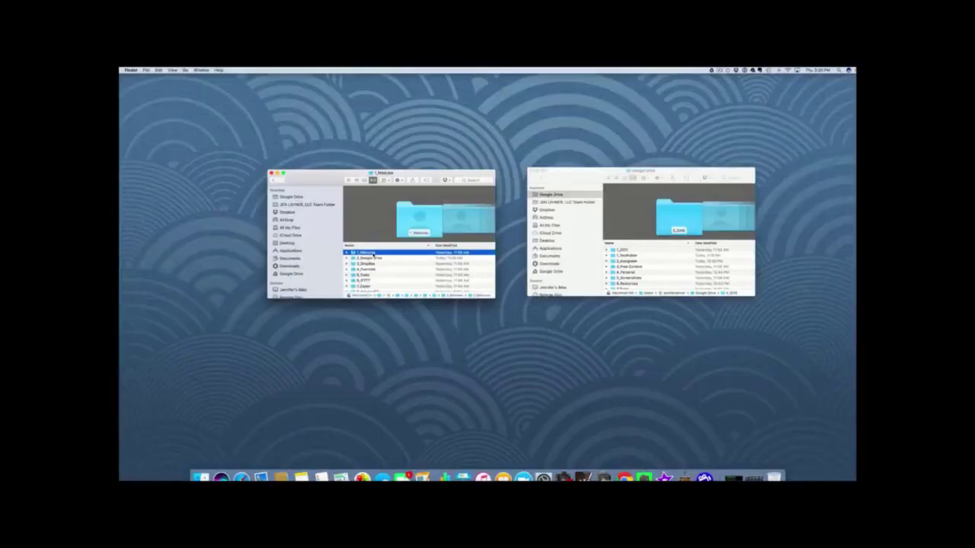
double_click(372, 255)
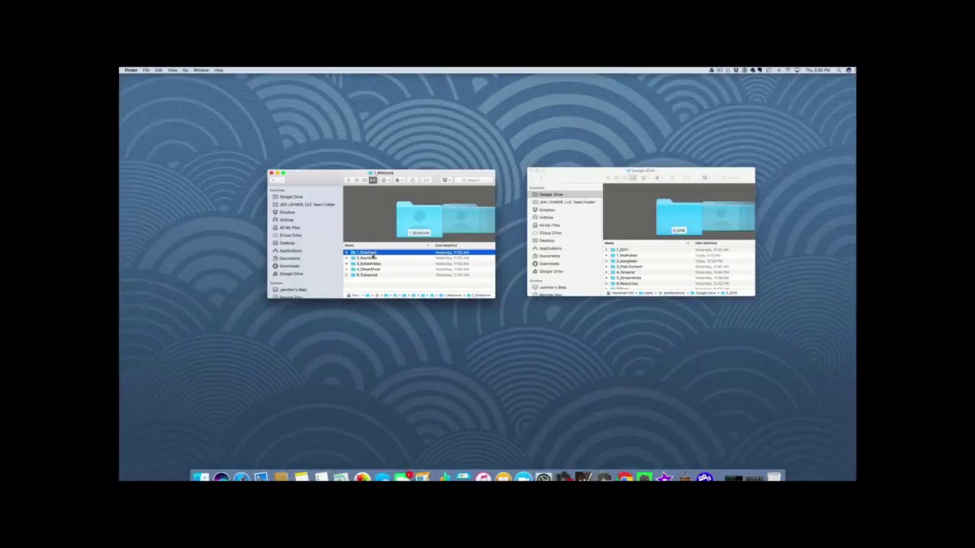
- Select the five folders 1_SlideDeck through 5_Transcript and copy them
drag(373, 256, 372, 275)
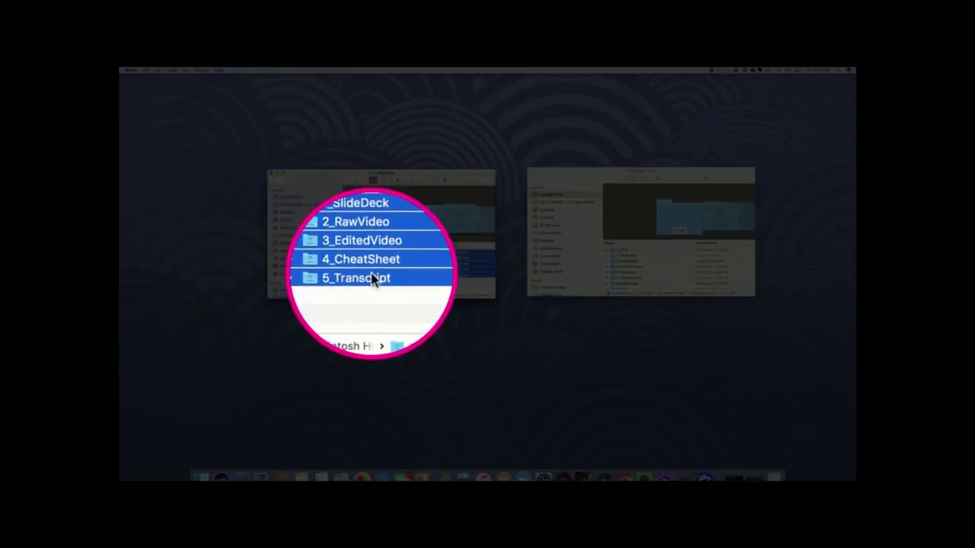
right_click(375, 273)
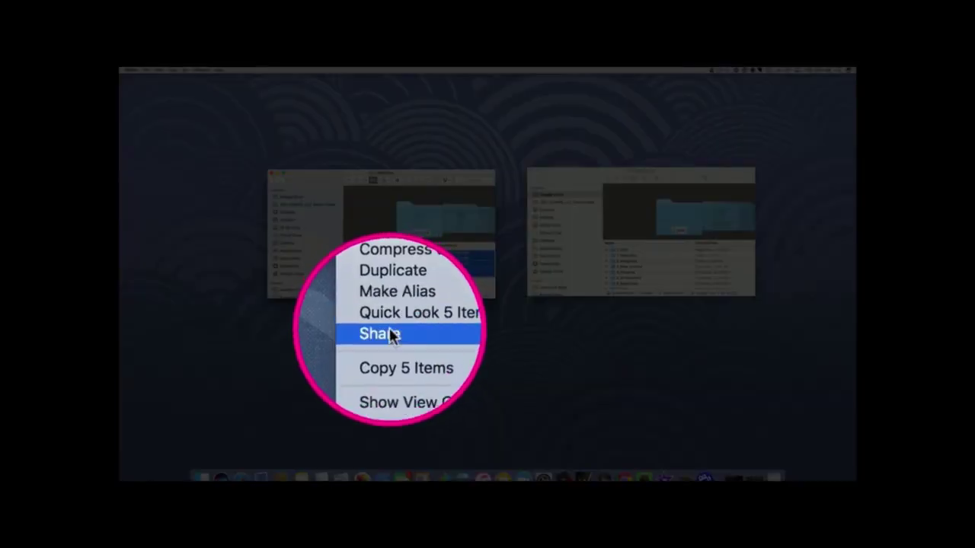
click(392, 344)
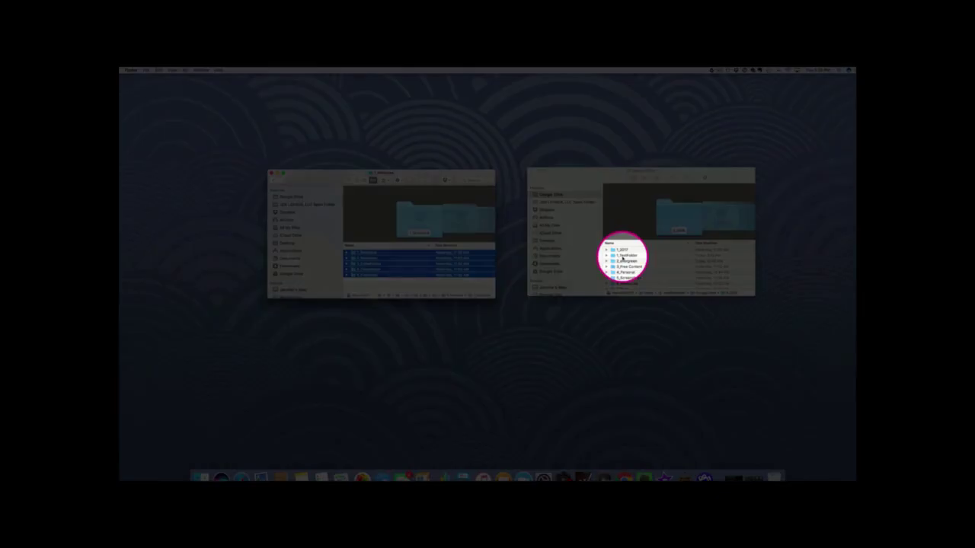
- In the right Finder window, open 1_TextFolder's empty subfolder and paste the five copied folders
click(622, 259)
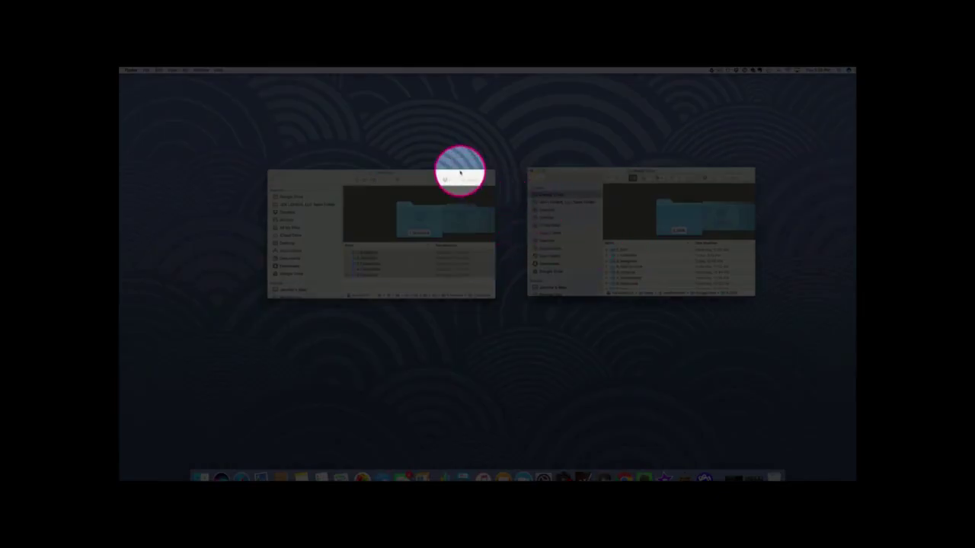
drag(553, 174, 481, 163)
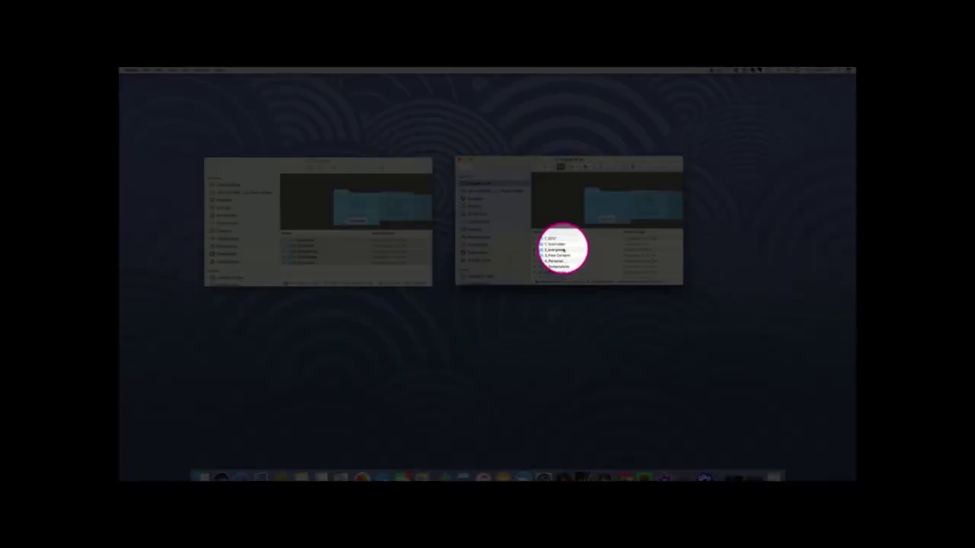
click(560, 244)
double_click(561, 244)
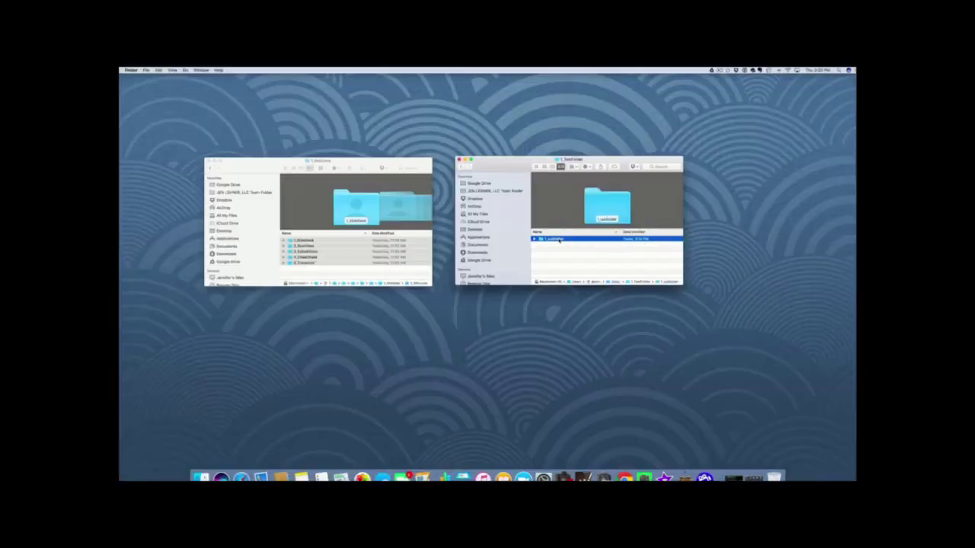
double_click(559, 240)
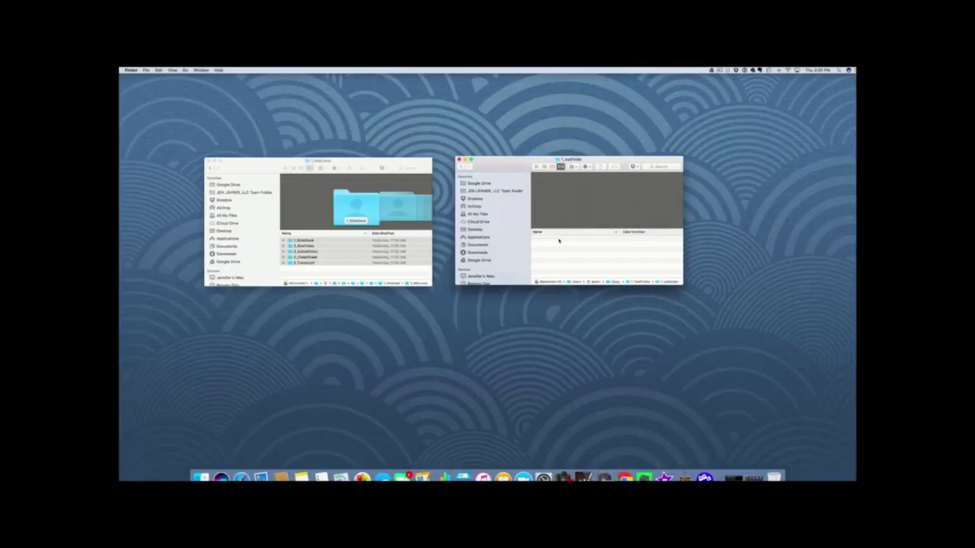
right_click(557, 241)
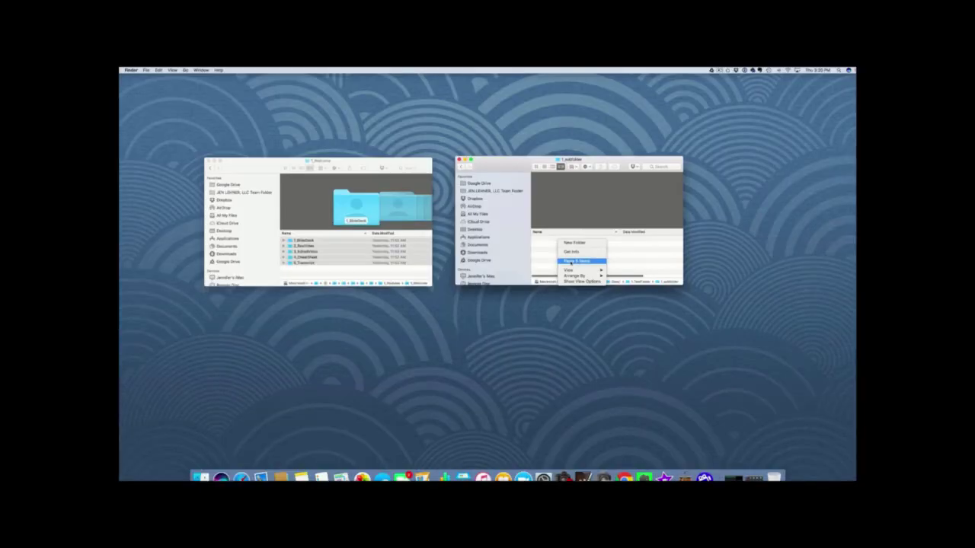
click(571, 261)
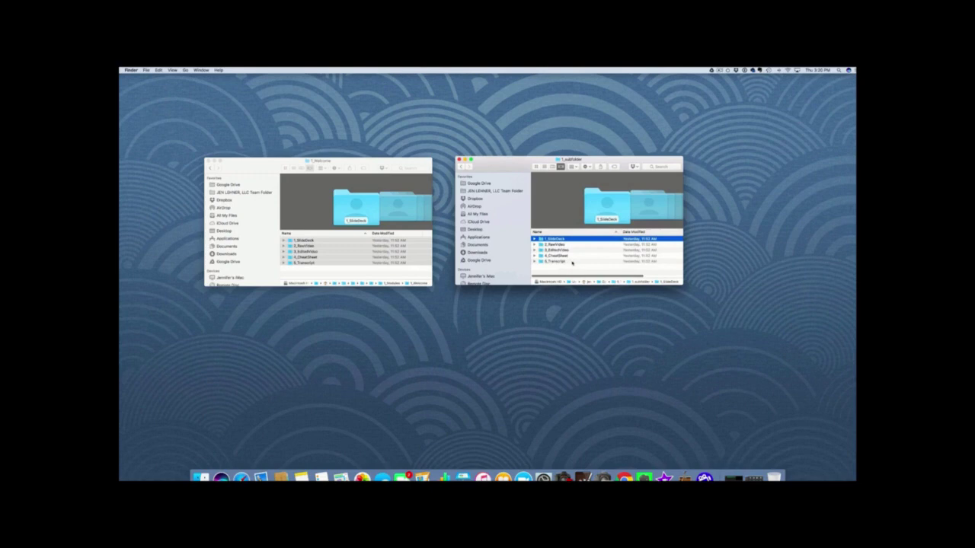